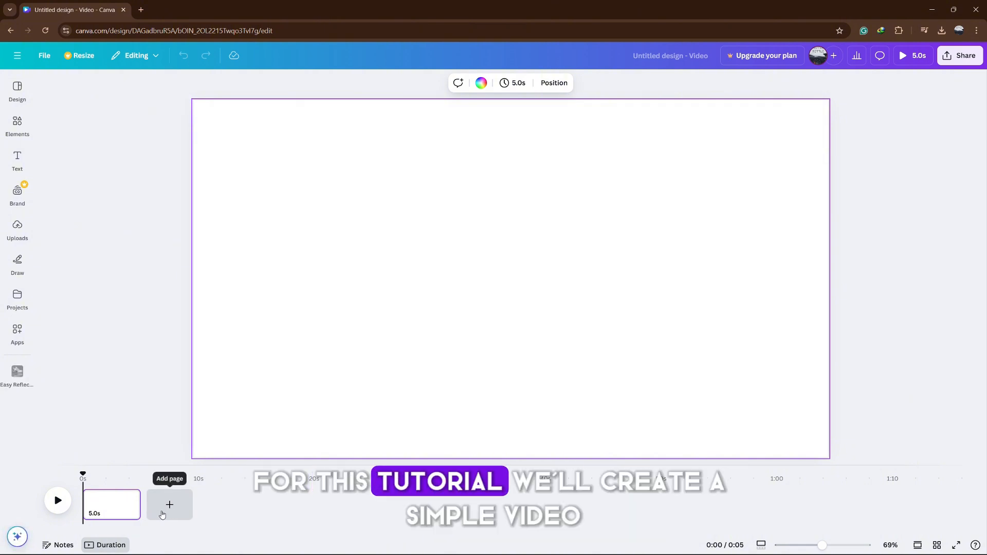
{"action": "left_click", "coordinate": [17, 124]}
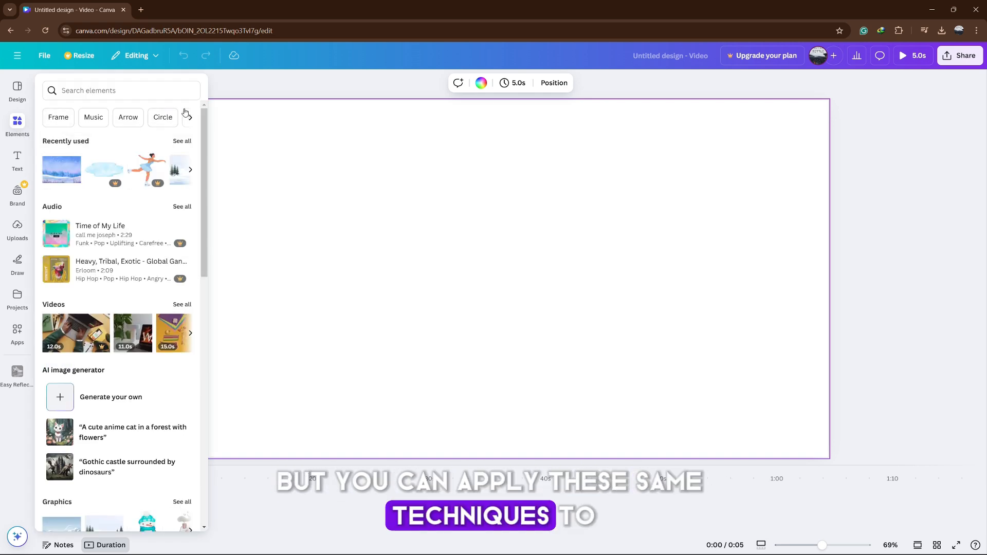
{"action": "left_click", "coordinate": [233, 119]}
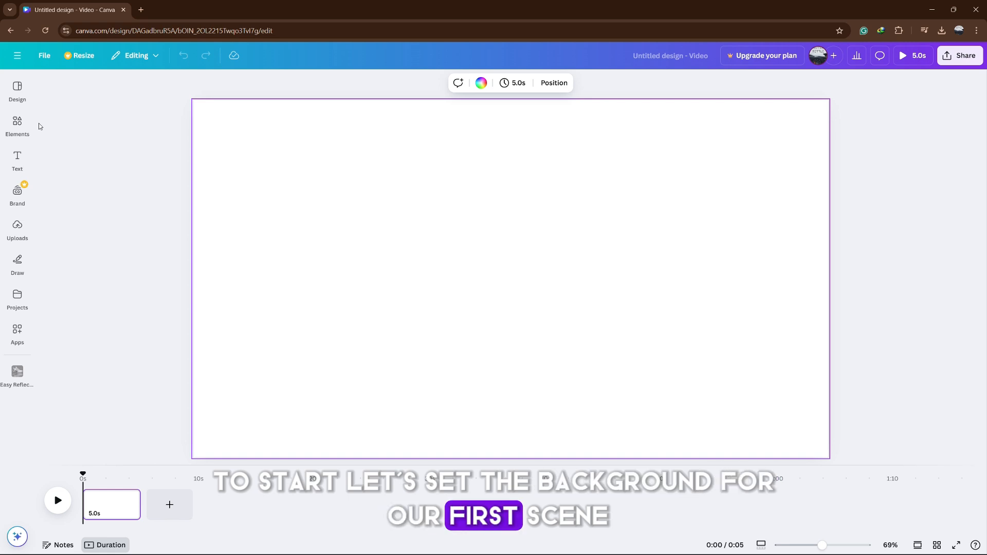
Search the elements for Landscape and place the park graphic with benches and lampposts on the blank page.
{"action": "left_click", "coordinate": [21, 124]}
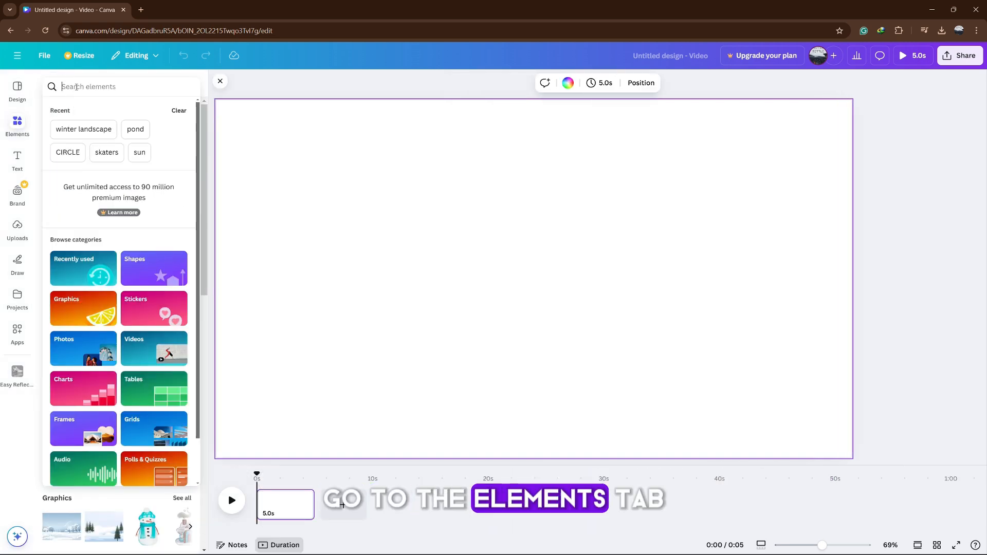
{"action": "type", "text": "land"}
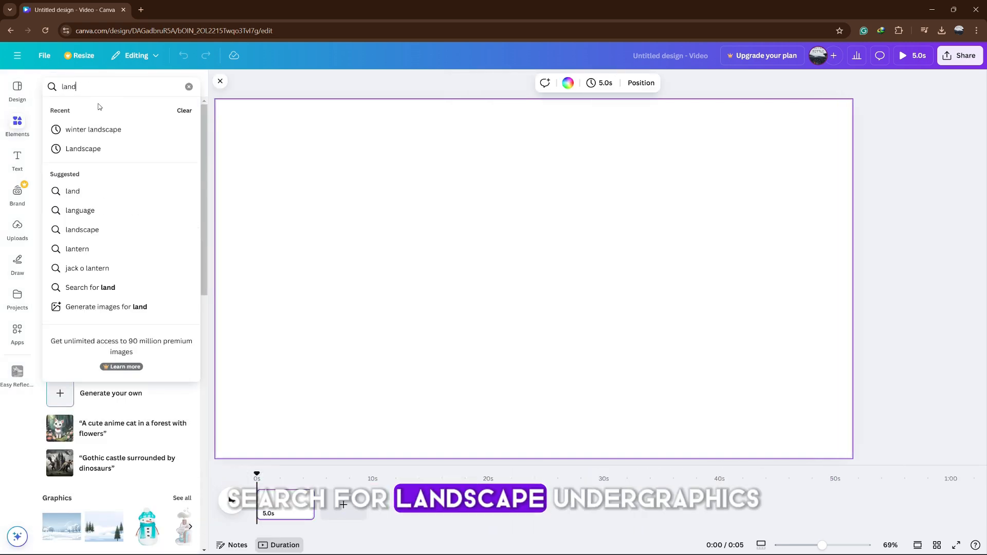
{"action": "left_click", "coordinate": [105, 149]}
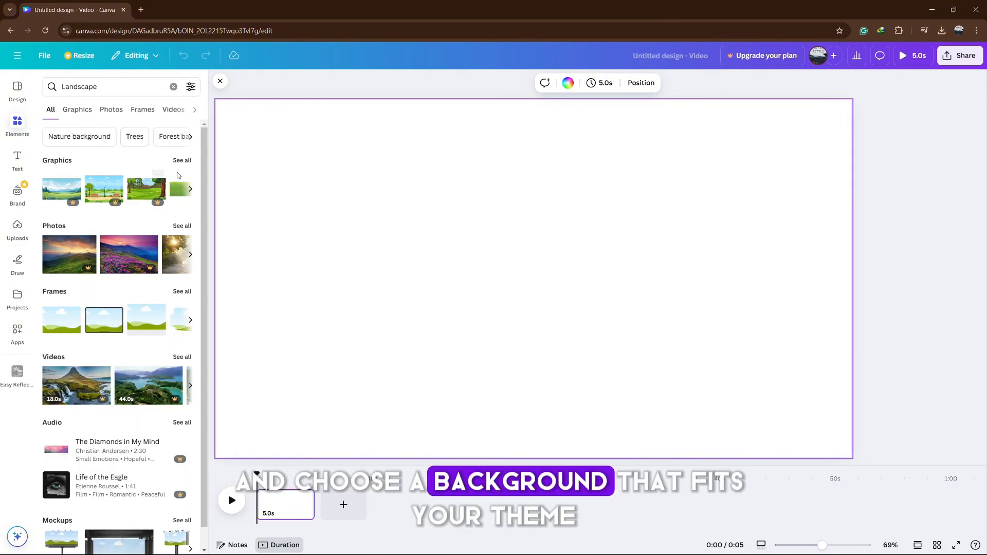
{"action": "left_click", "coordinate": [182, 160]}
{"action": "left_click_drag", "start_coordinate": [117, 177], "coordinate": [323, 184]}
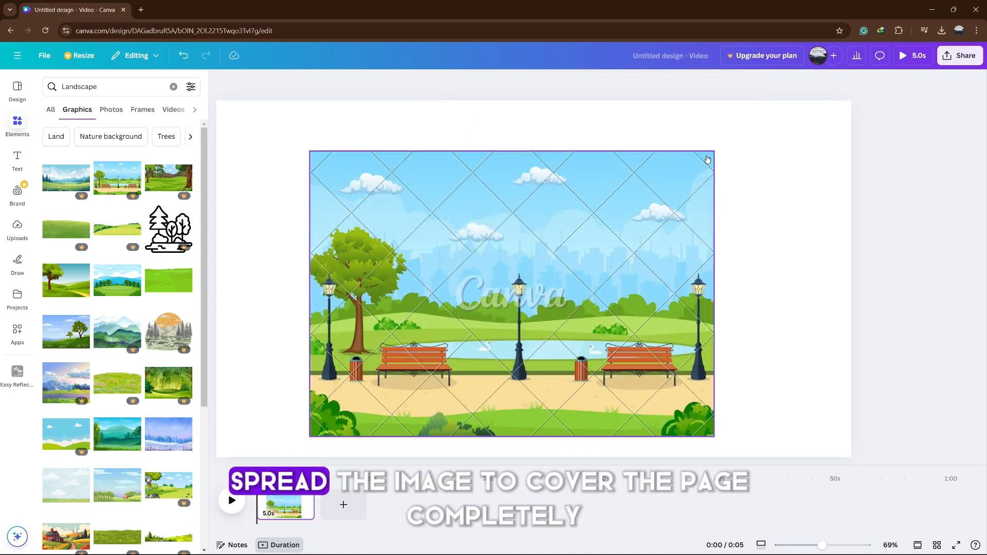
Enlarge and reposition the park landscape so it covers the entire page as the background.
{"action": "left_click_drag", "start_coordinate": [714, 151], "coordinate": [886, 106]}
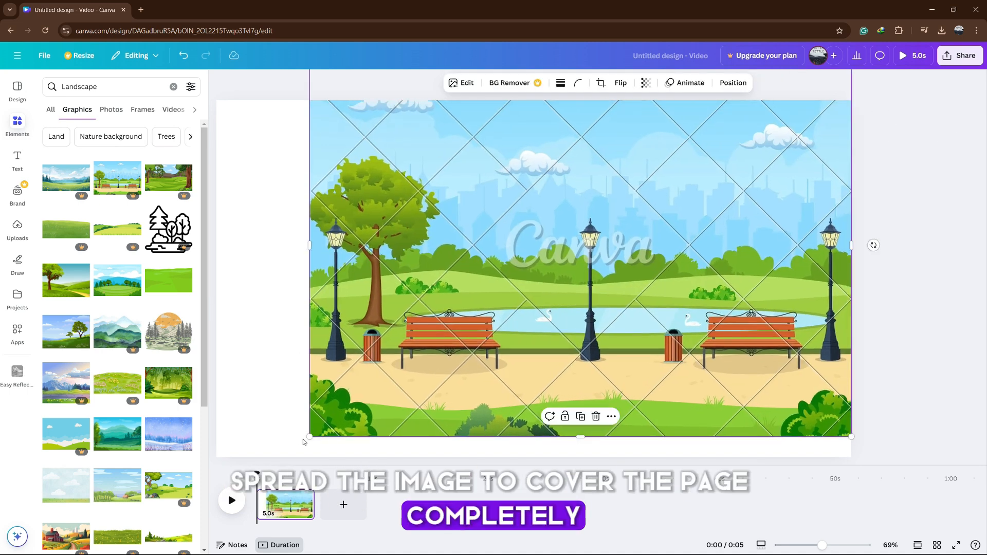
{"action": "left_click_drag", "start_coordinate": [309, 437], "coordinate": [216, 503]}
{"action": "left_click_drag", "start_coordinate": [280, 409], "coordinate": [280, 365]}
Search the graphics for clouds, add a pale blue cloud, shrink it and place it in the sky above the tree.
{"action": "triple_click", "coordinate": [94, 82]}
{"action": "type", "text": "clouds"}
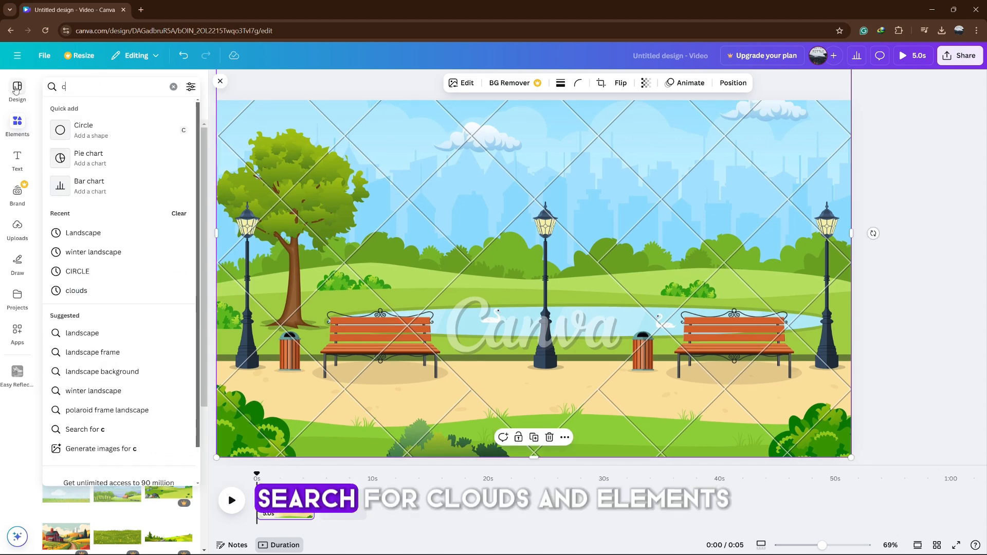
{"action": "key", "text": "Return"}
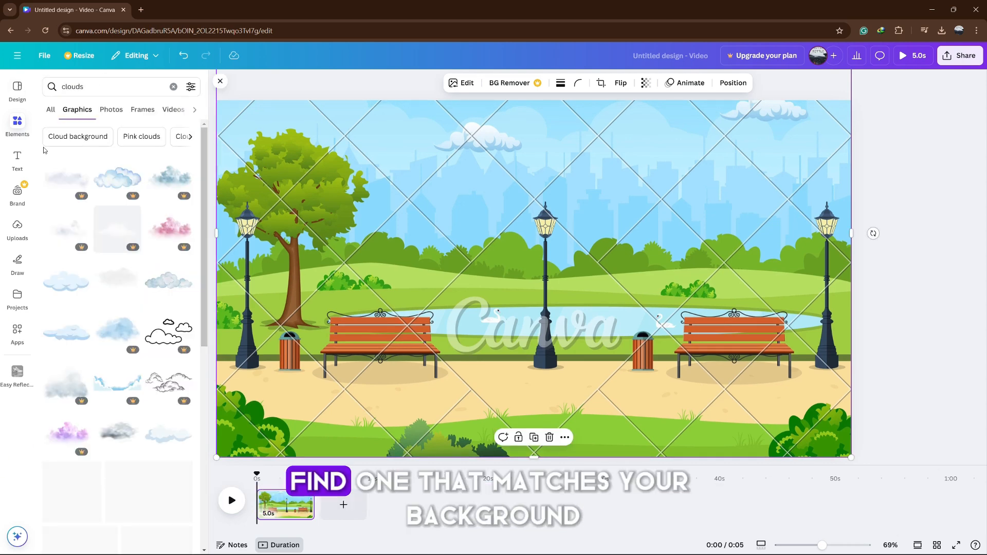
{"action": "left_click_drag", "start_coordinate": [78, 292], "coordinate": [447, 163]}
{"action": "left_click_drag", "start_coordinate": [580, 101], "coordinate": [478, 137]}
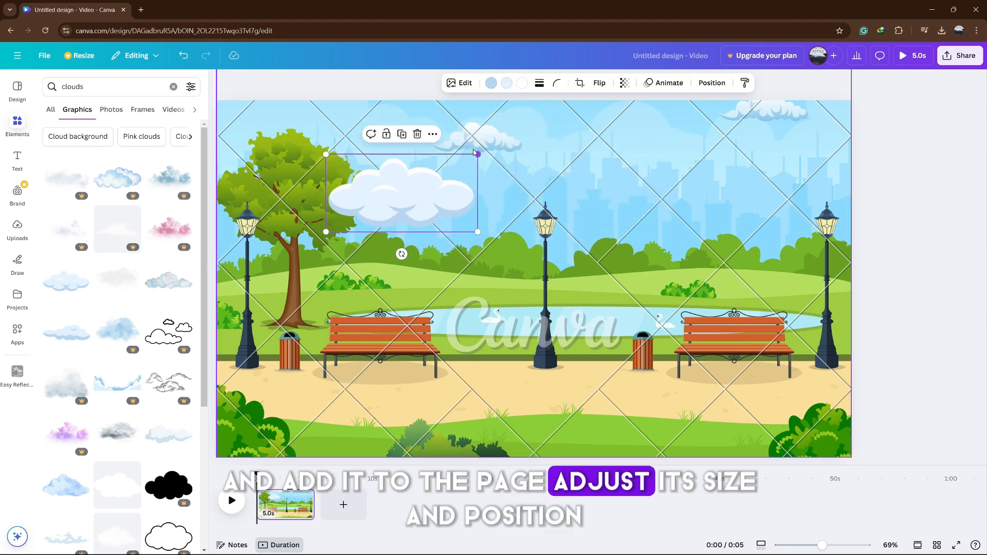
{"action": "left_click_drag", "start_coordinate": [408, 185], "coordinate": [295, 162]}
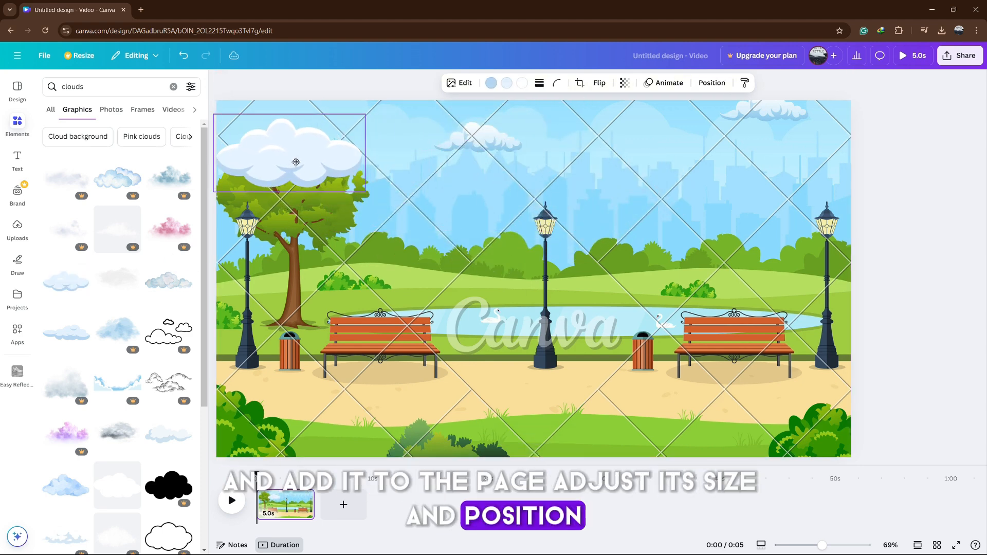
Create a custom animation that carries the cloud across the sky from the tree toward the far side, and preview it.
{"action": "left_click", "coordinate": [665, 84]}
{"action": "left_click", "coordinate": [66, 194]}
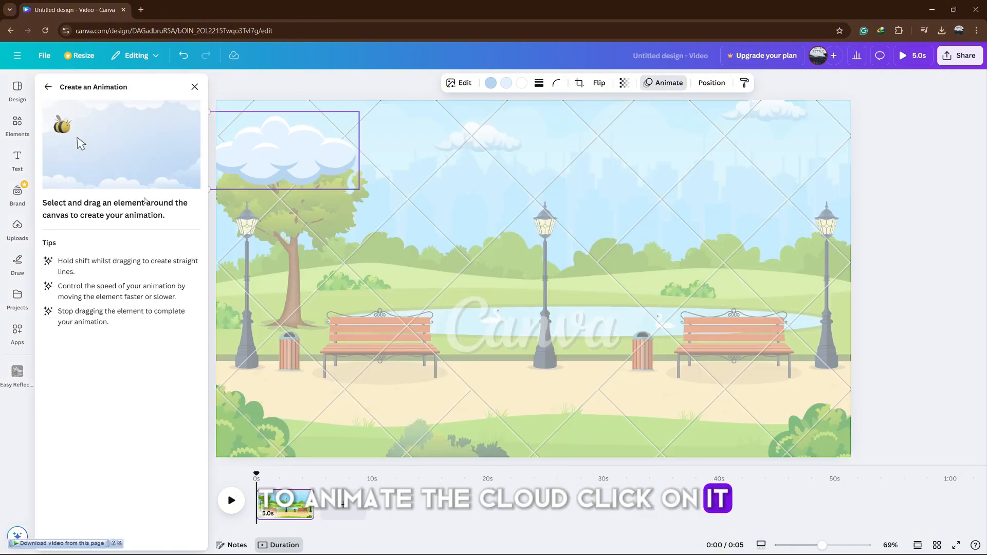
{"action": "left_click_drag", "start_coordinate": [335, 138], "coordinate": [286, 152]}
{"action": "left_click_drag", "start_coordinate": [419, 174], "coordinate": [707, 149]}
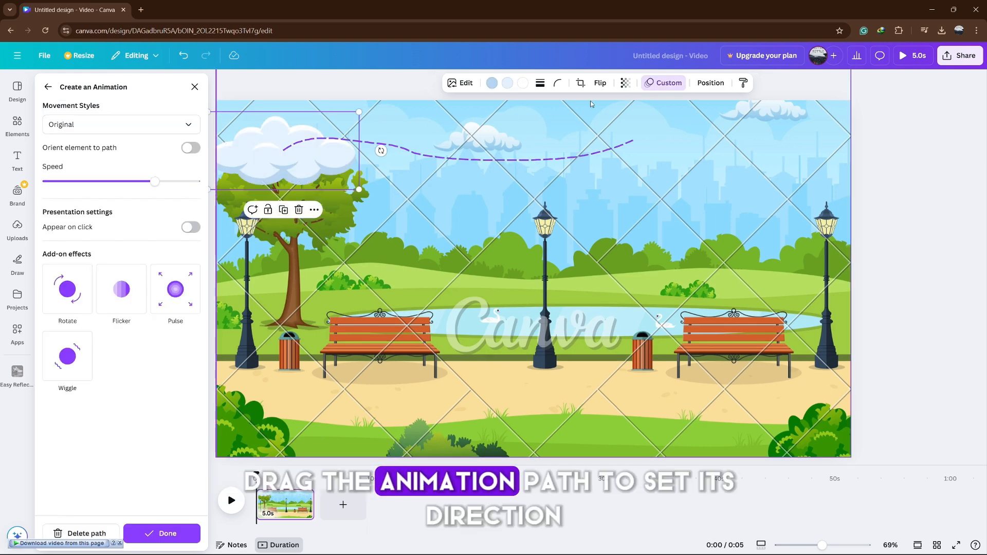
{"action": "left_click", "coordinate": [231, 501]}
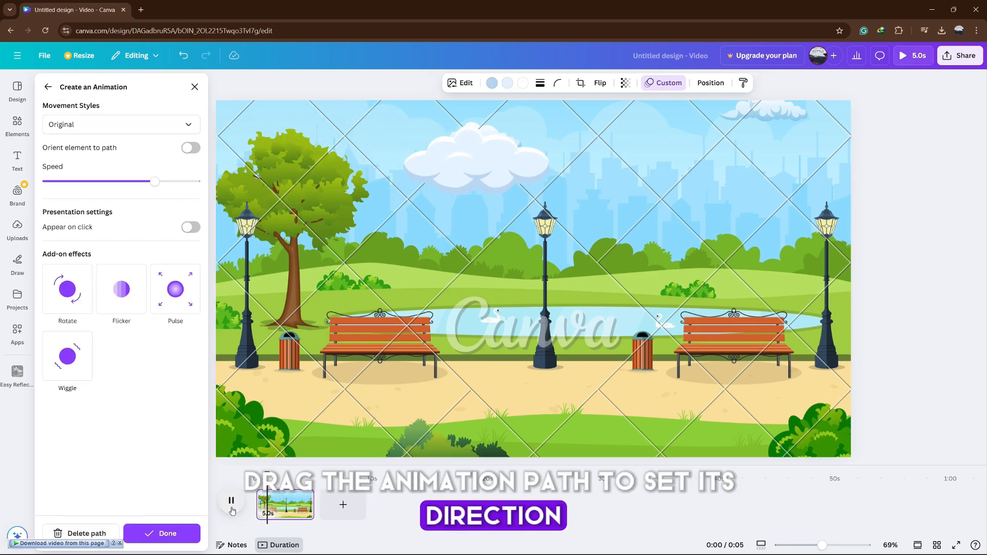
{"action": "left_click", "coordinate": [231, 502]}
Set the cloud's movement style to Steady, reduce its speed to nearly the slowest and finish the animation.
{"action": "left_click", "coordinate": [121, 124]}
{"action": "left_click", "coordinate": [128, 186]}
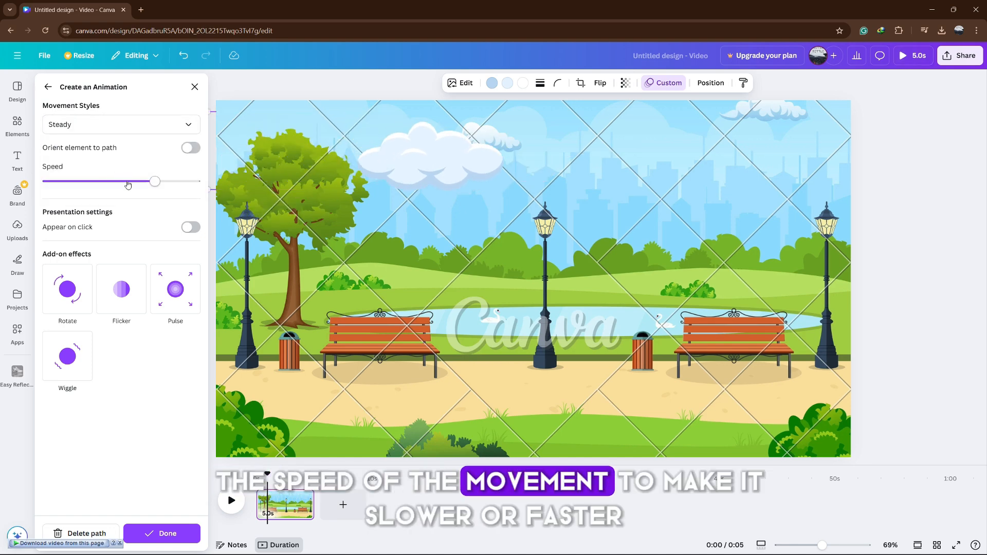
{"action": "left_click_drag", "start_coordinate": [128, 185], "coordinate": [46, 181]}
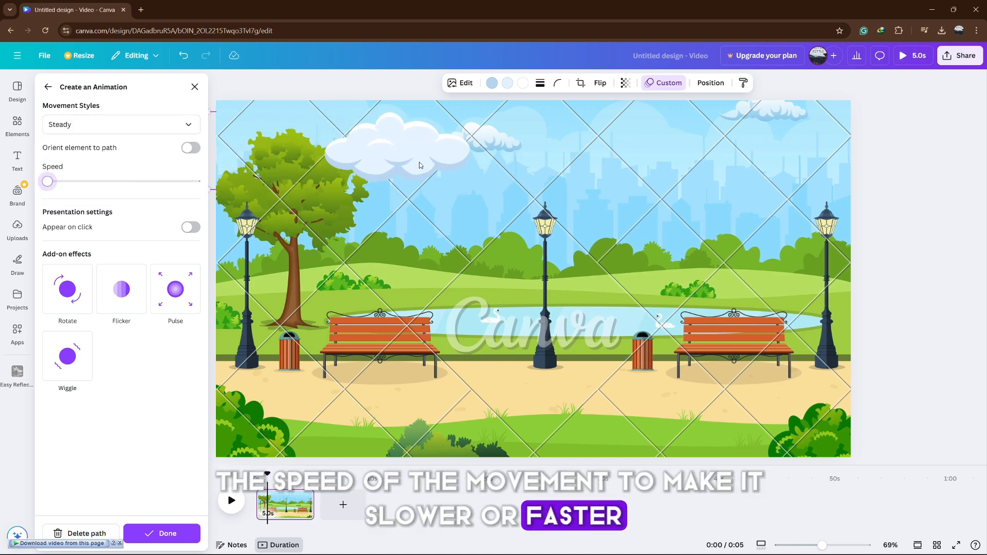
{"action": "left_click", "coordinate": [171, 527]}
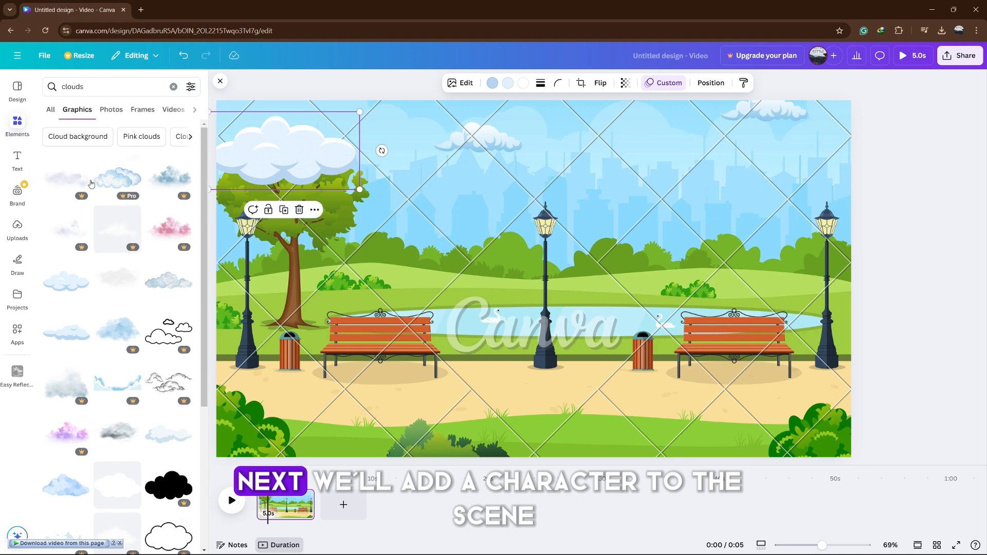
Search the elements for walking and add the animated walking woman graphic to the park scene.
{"action": "left_click", "coordinate": [84, 83]}
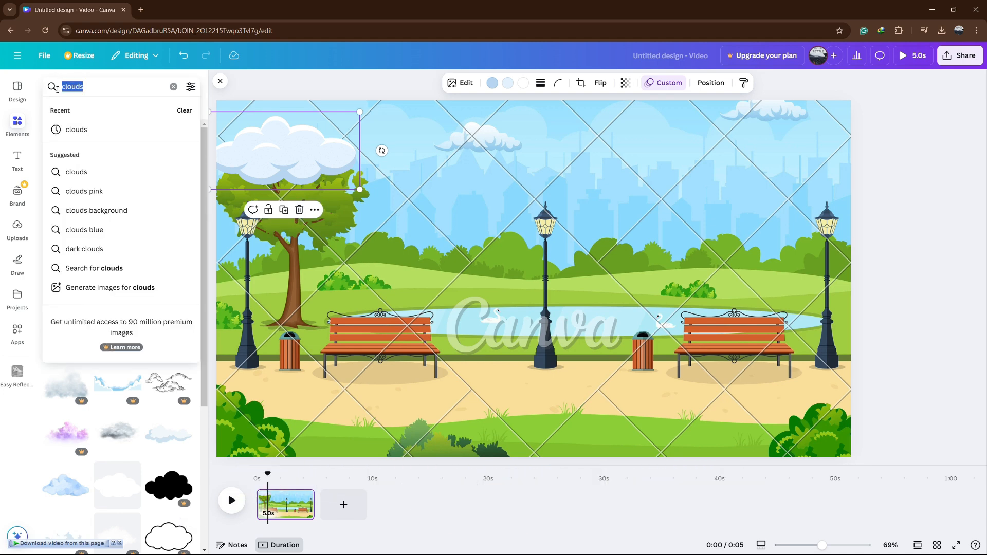
{"action": "key", "text": "BackSpace"}
{"action": "type", "text": "walking"}
{"action": "key", "text": "Return"}
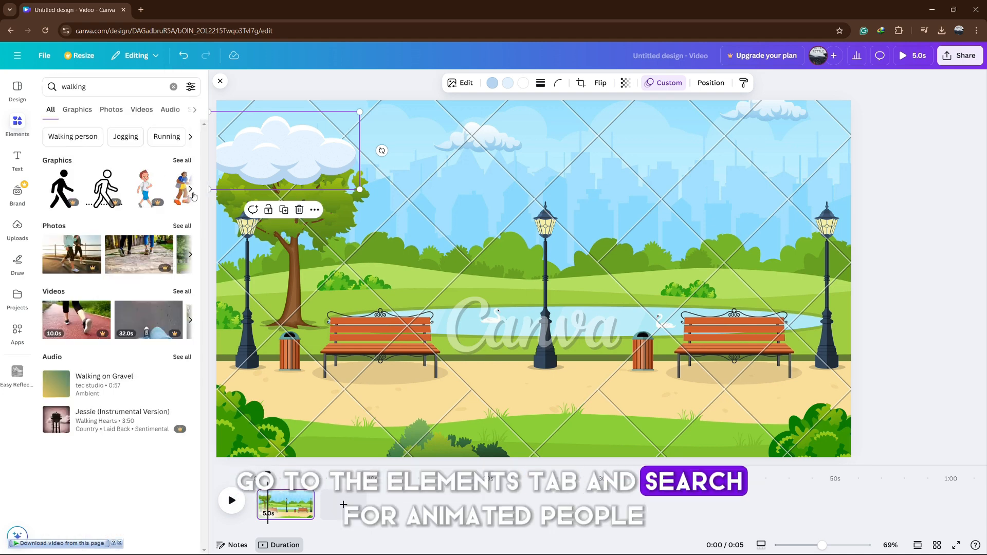
{"action": "left_click", "coordinate": [190, 189]}
{"action": "left_click_drag", "start_coordinate": [260, 349], "coordinate": [306, 292]}
Shrink the walking woman and stand her on the park path in front of the tree.
{"action": "left_click_drag", "start_coordinate": [454, 218], "coordinate": [388, 314]}
{"action": "left_click_drag", "start_coordinate": [322, 379], "coordinate": [311, 283]}
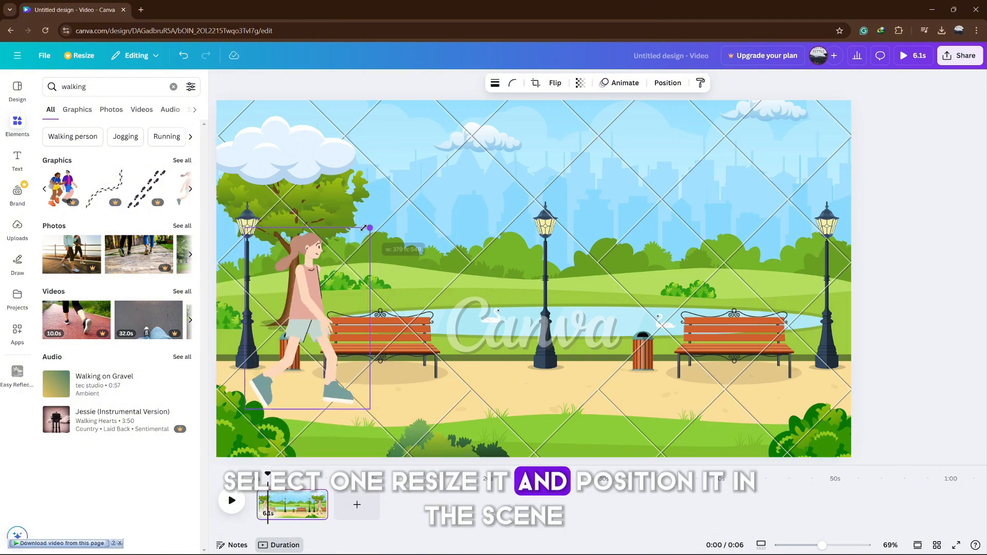
{"action": "left_click_drag", "start_coordinate": [377, 218], "coordinate": [332, 282]}
{"action": "left_click", "coordinate": [440, 19]}
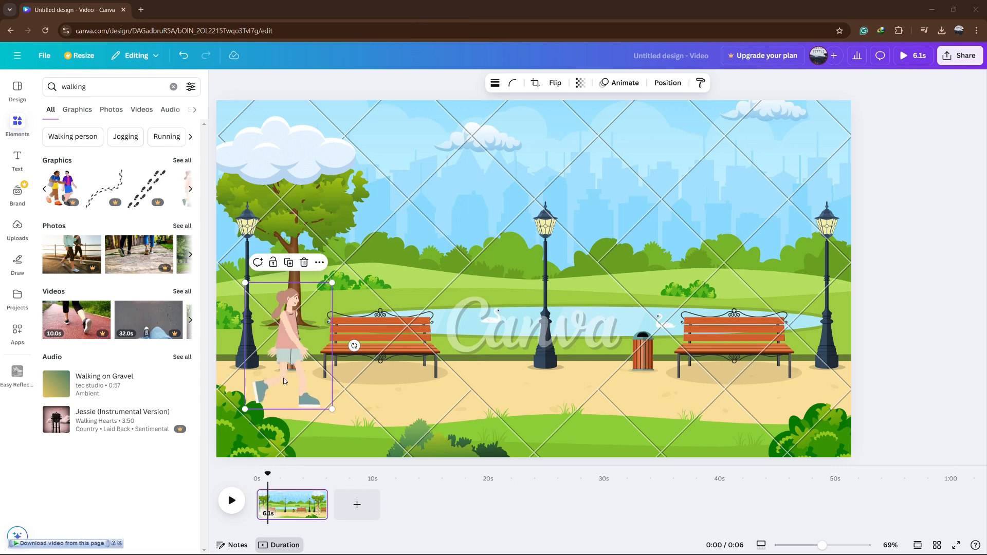
{"action": "left_click_drag", "start_coordinate": [283, 361], "coordinate": [287, 365]}
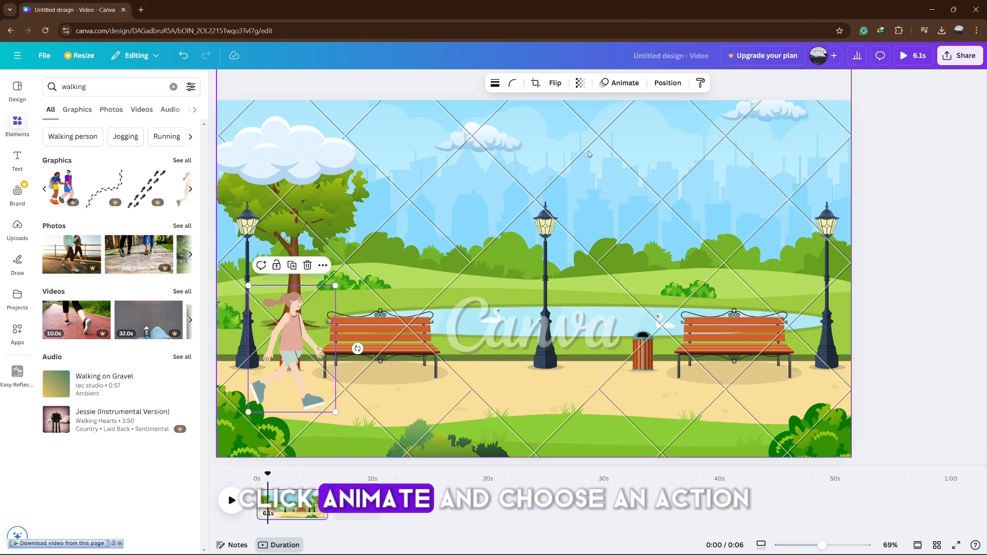
Animate the walking woman along a custom straight path across the park to the far bench, and change her movement style.
{"action": "left_click", "coordinate": [609, 83]}
{"action": "left_click", "coordinate": [97, 194]}
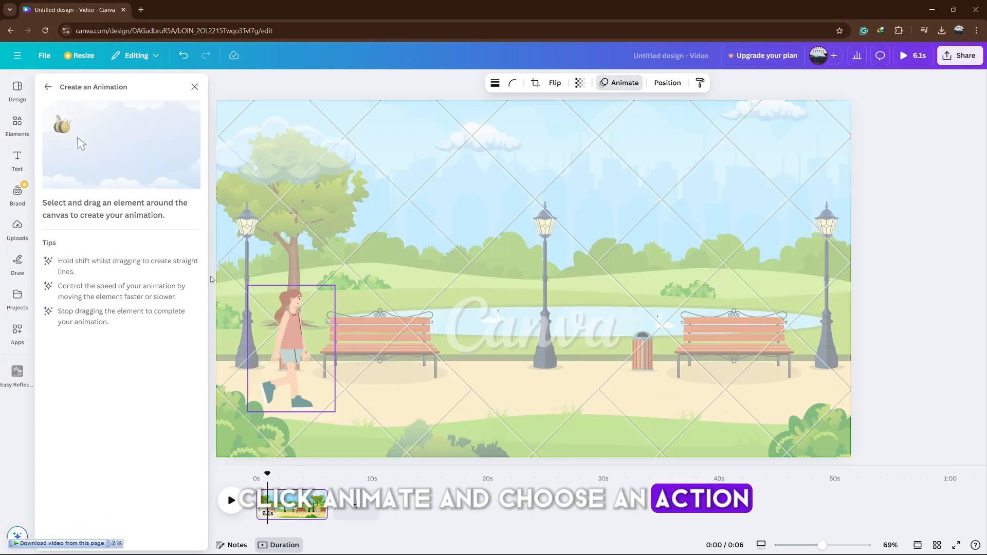
{"action": "mouse_move", "coordinate": [292, 337]}
{"action": "left_mouse_down"}
{"action": "mouse_move", "coordinate": [407, 354]}
{"action": "mouse_move", "coordinate": [556, 332]}
{"action": "mouse_move", "coordinate": [779, 344]}
{"action": "left_mouse_up"}
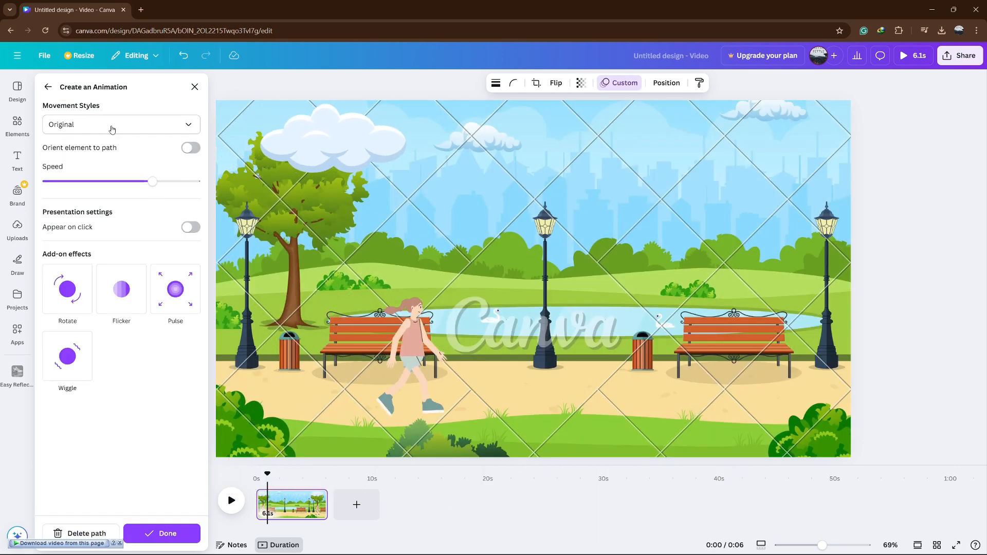
{"action": "left_click", "coordinate": [103, 124]}
{"action": "left_click", "coordinate": [62, 190]}
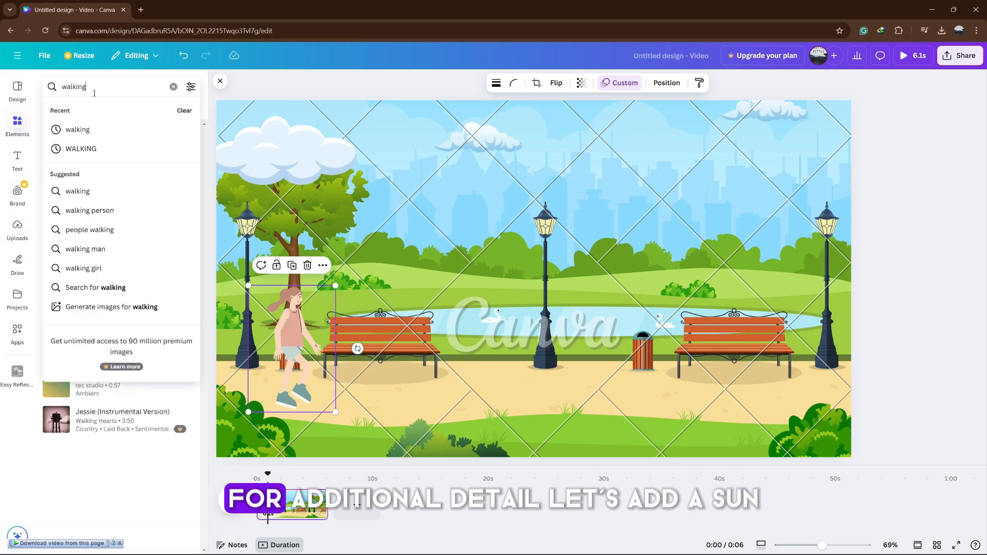
Search the elements for sun, add a yellow sun graphic, resize it to about 230 px and place it in the open sky.
{"action": "double_click", "coordinate": [84, 87]}
{"action": "type", "text": "sun"}
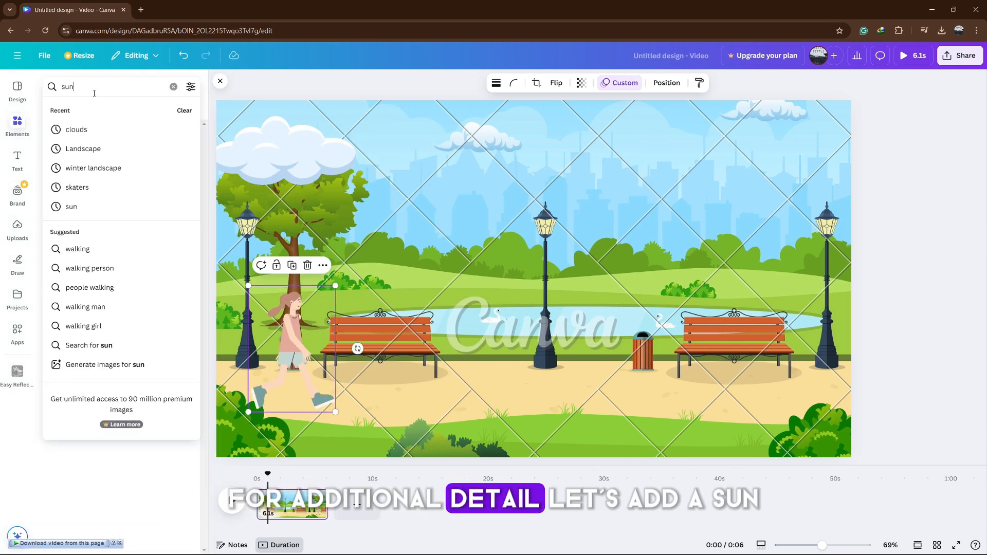
{"action": "key", "text": "Return"}
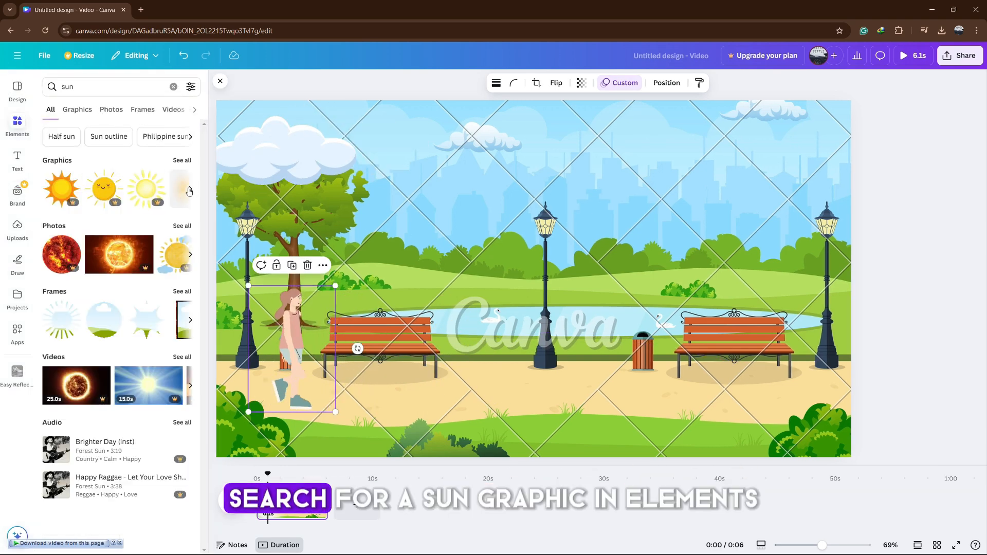
{"action": "left_click", "coordinate": [192, 192]}
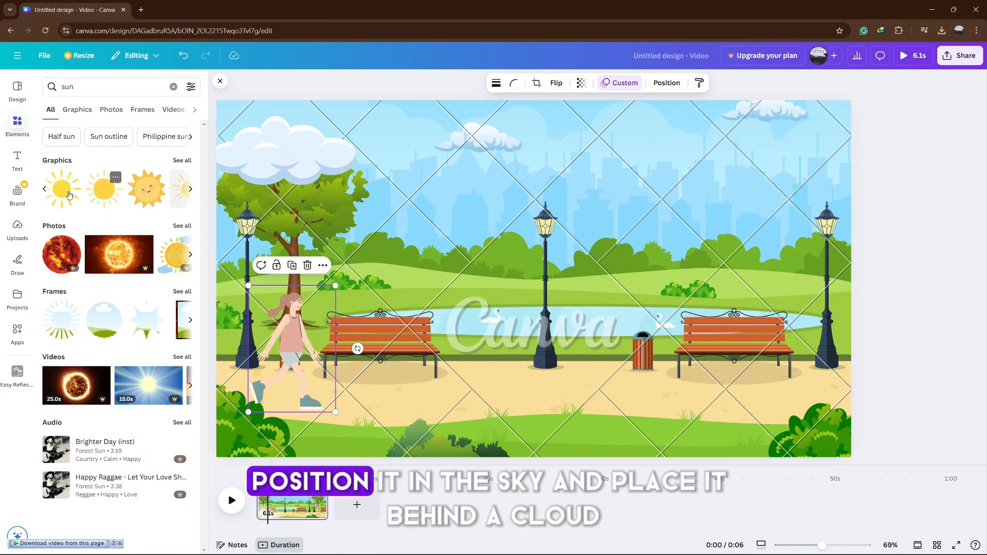
{"action": "left_click_drag", "start_coordinate": [54, 184], "coordinate": [555, 135]}
{"action": "left_click_drag", "start_coordinate": [679, 105], "coordinate": [612, 172]}
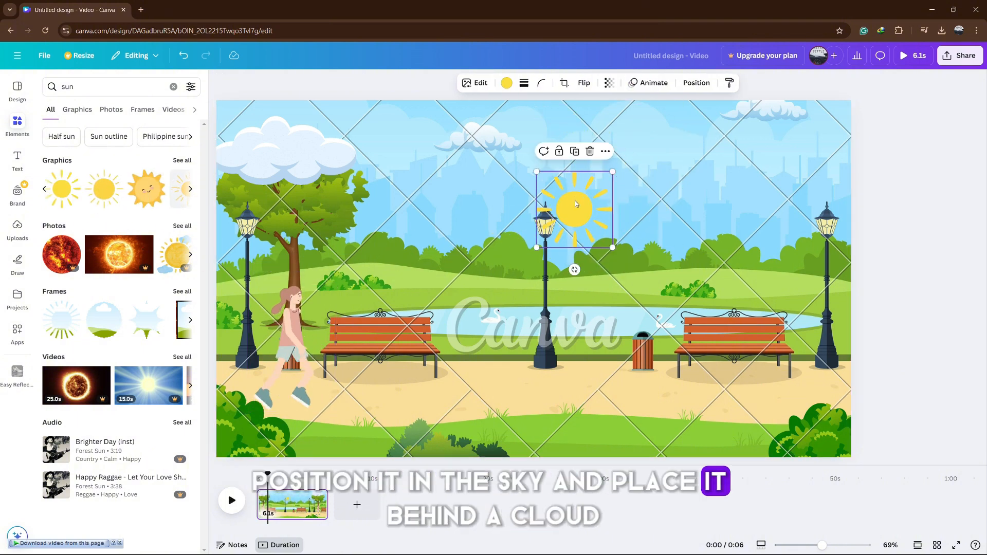
{"action": "left_click_drag", "start_coordinate": [576, 207], "coordinate": [628, 161]}
Move the sun's layer beneath the cloud layer and check the overlap about 4 seconds into the scene.
{"action": "left_click", "coordinate": [688, 84]}
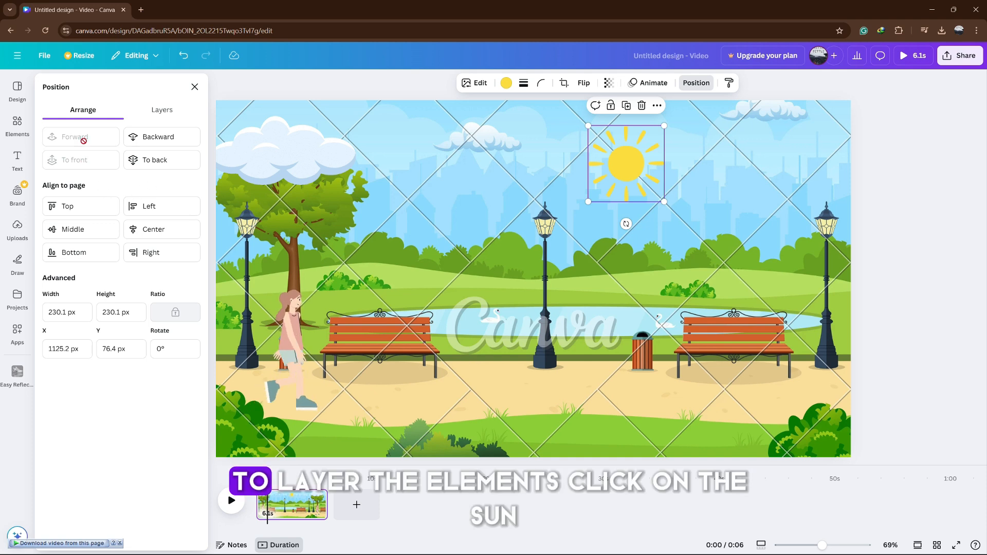
{"action": "left_click", "coordinate": [161, 110]}
{"action": "left_click_drag", "start_coordinate": [121, 169], "coordinate": [121, 231]}
{"action": "left_click_drag", "start_coordinate": [283, 486], "coordinate": [307, 476]}
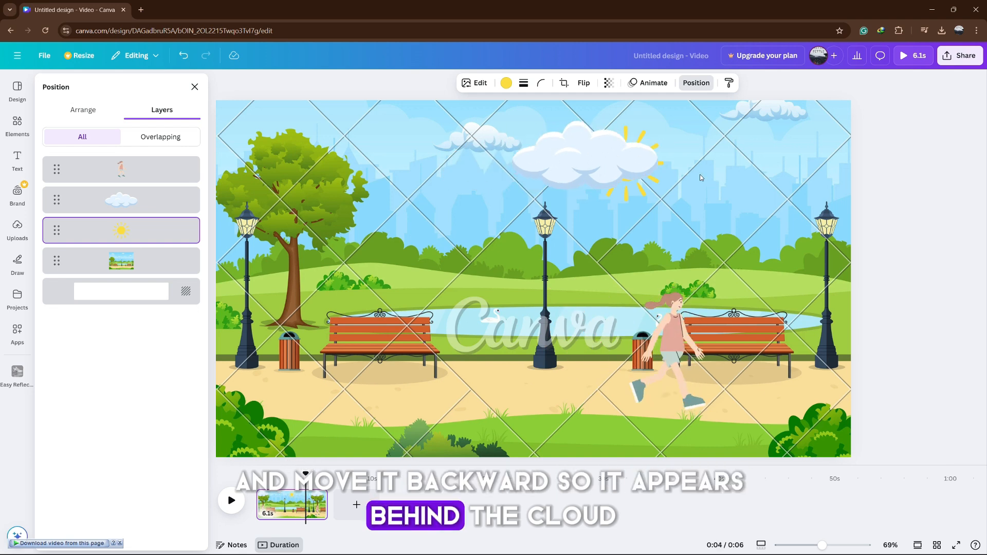
Add a second page and place a snowy blue forest graphic from a winter landscape search on it.
{"action": "left_click", "coordinate": [356, 504]}
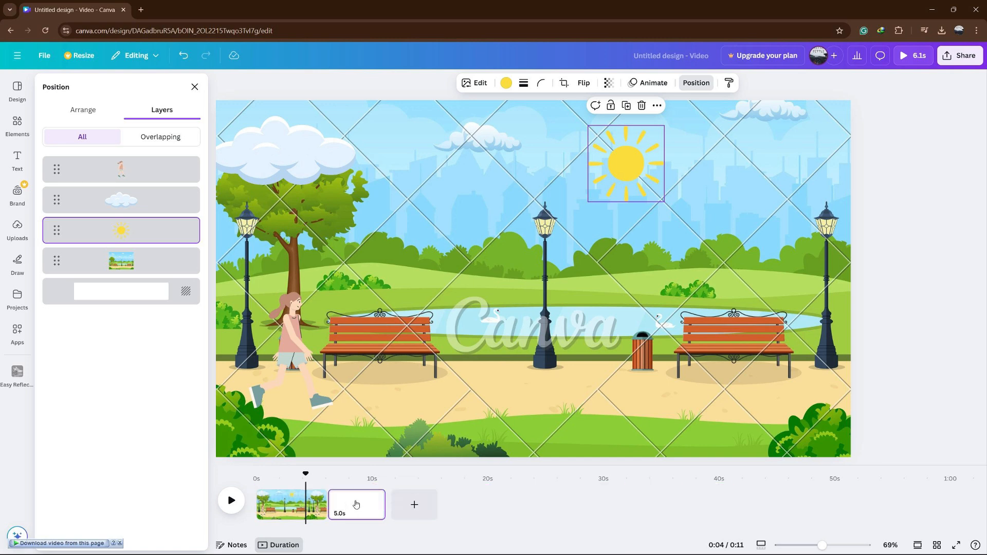
{"action": "left_click", "coordinate": [365, 500]}
{"action": "left_click", "coordinate": [17, 125]}
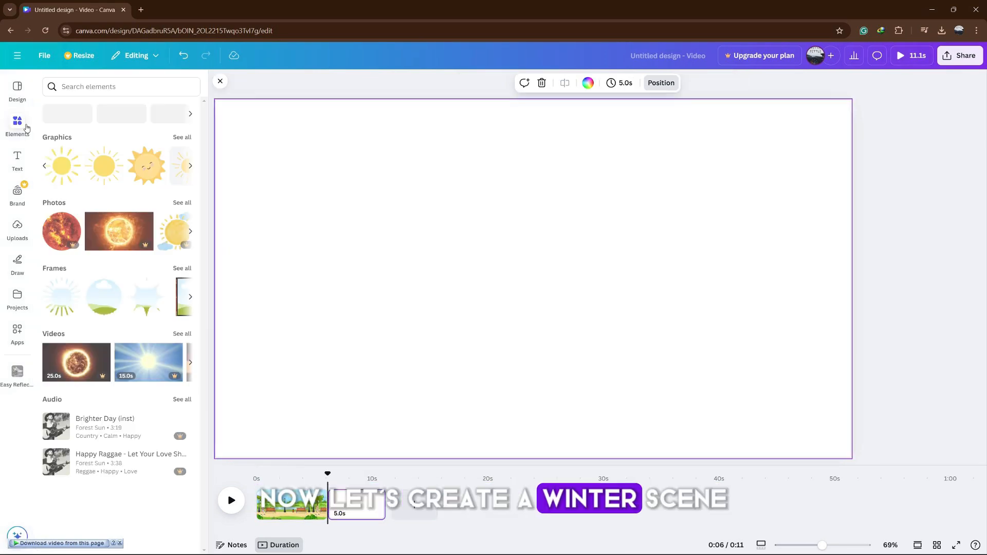
{"action": "left_click", "coordinate": [93, 88]}
{"action": "type", "text": "w"}
{"action": "left_click", "coordinate": [85, 149]}
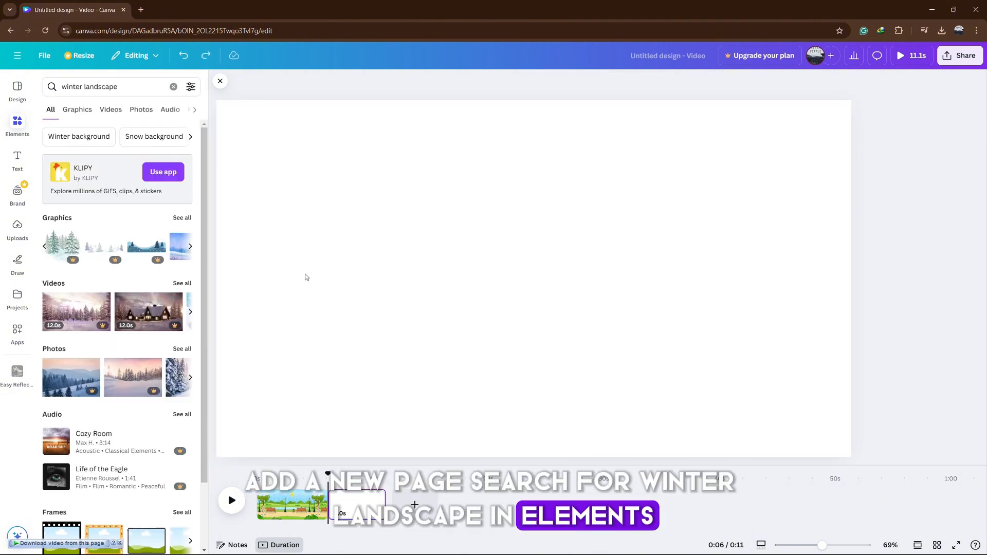
{"action": "left_click_drag", "start_coordinate": [178, 280], "coordinate": [461, 250]}
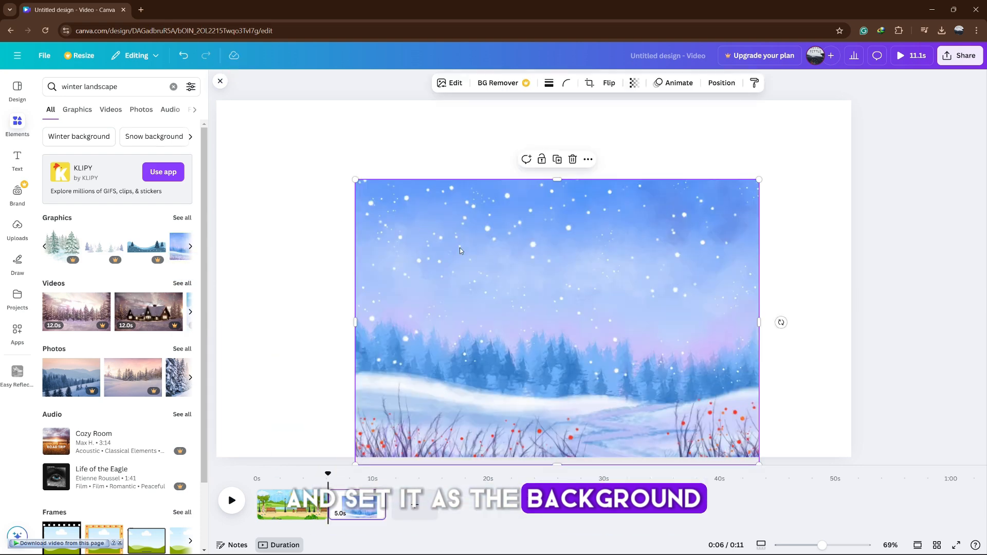
Enlarge the snowy forest graphic until it covers the whole second page as the background.
{"action": "left_click_drag", "start_coordinate": [759, 179], "coordinate": [871, 101]}
{"action": "left_click_drag", "start_coordinate": [357, 286], "coordinate": [208, 285]}
{"action": "left_click_drag", "start_coordinate": [878, 290], "coordinate": [888, 283]}
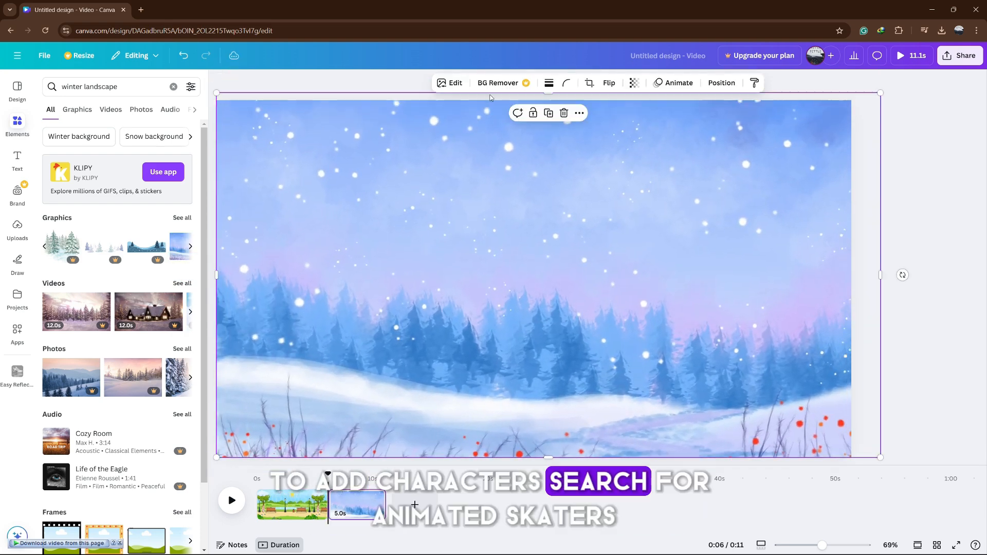
Search the elements for skaters and place the female ice skater in an orange hat in the snowy foreground.
{"action": "left_click", "coordinate": [71, 87]}
{"action": "type", "text": "sketers"}
{"action": "key", "text": "BackSpace"}
{"action": "type", "text": "a"}
{"action": "key", "text": "Return"}
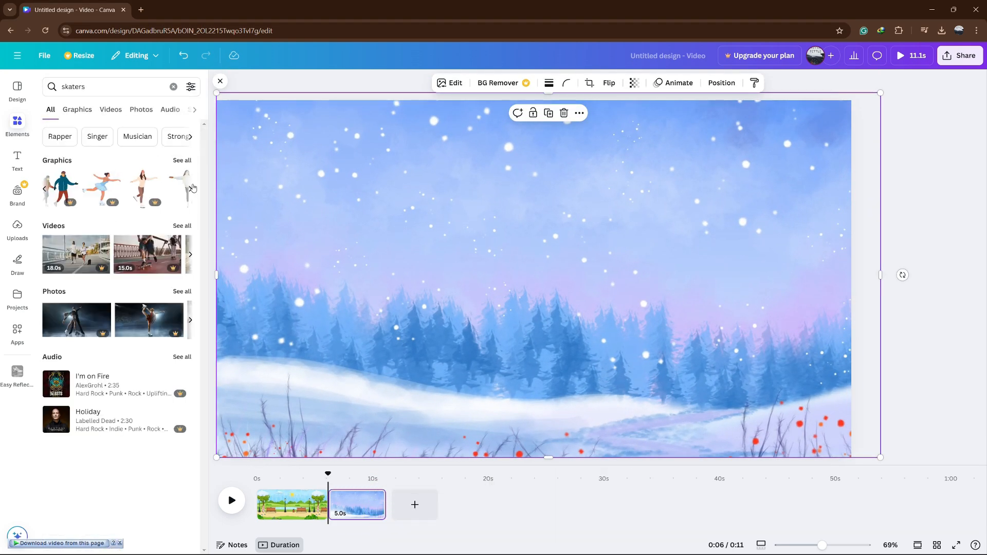
{"action": "left_click", "coordinate": [183, 161]}
{"action": "left_click_drag", "start_coordinate": [62, 431], "coordinate": [487, 371]}
Search the elements for pond, add the light-blue icy pond, shrink it and place it around the skater's feet.
{"action": "triple_click", "coordinate": [77, 87]}
{"action": "type", "text": "pond"}
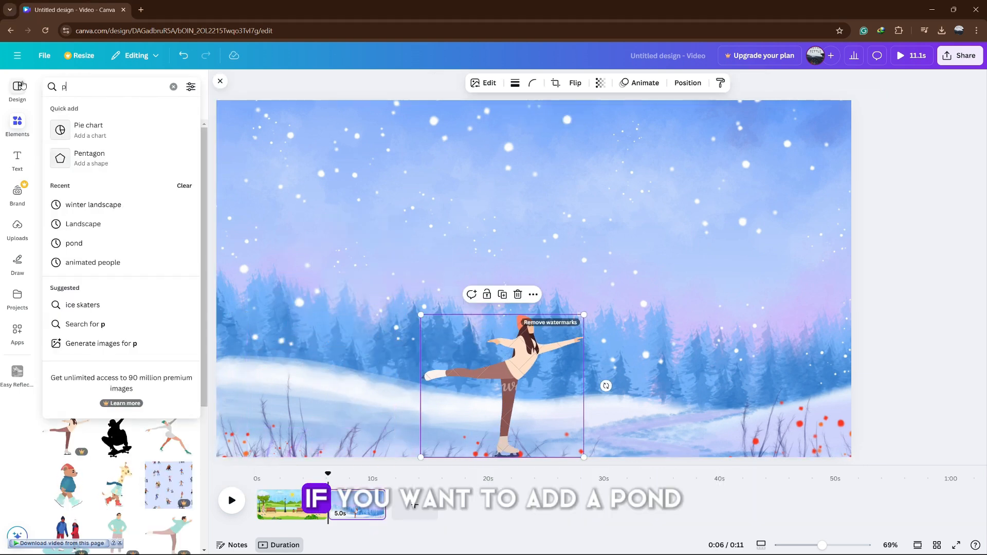
{"action": "key", "text": "Return"}
{"action": "left_click_drag", "start_coordinate": [169, 383], "coordinate": [515, 314]}
{"action": "left_click_drag", "start_coordinate": [798, 207], "coordinate": [449, 340]}
{"action": "left_click_drag", "start_coordinate": [400, 390], "coordinate": [577, 430]}
Move the pond's layer beneath the skater's layer.
{"action": "left_click", "coordinate": [714, 83]}
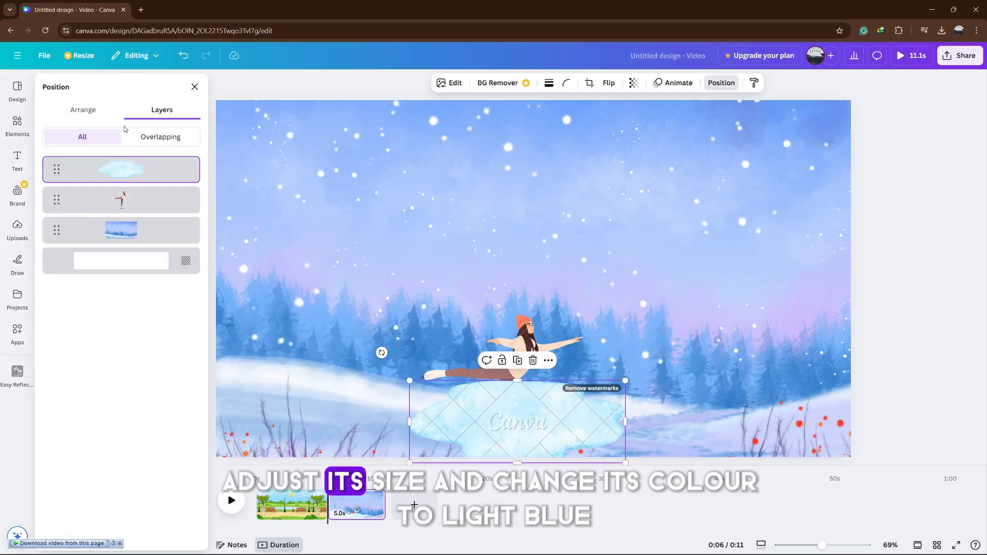
{"action": "left_click_drag", "start_coordinate": [131, 177], "coordinate": [131, 200]}
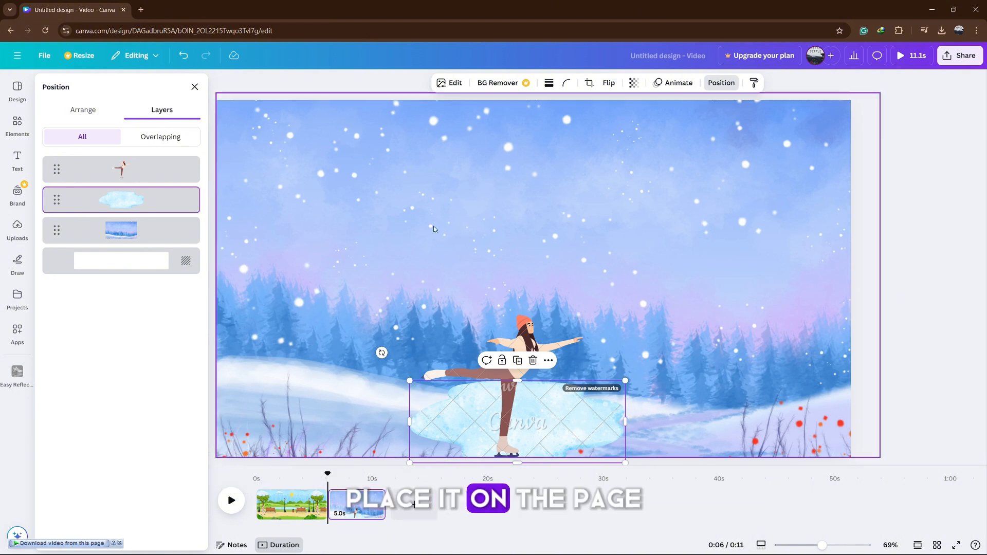
{"action": "left_click", "coordinate": [194, 86]}
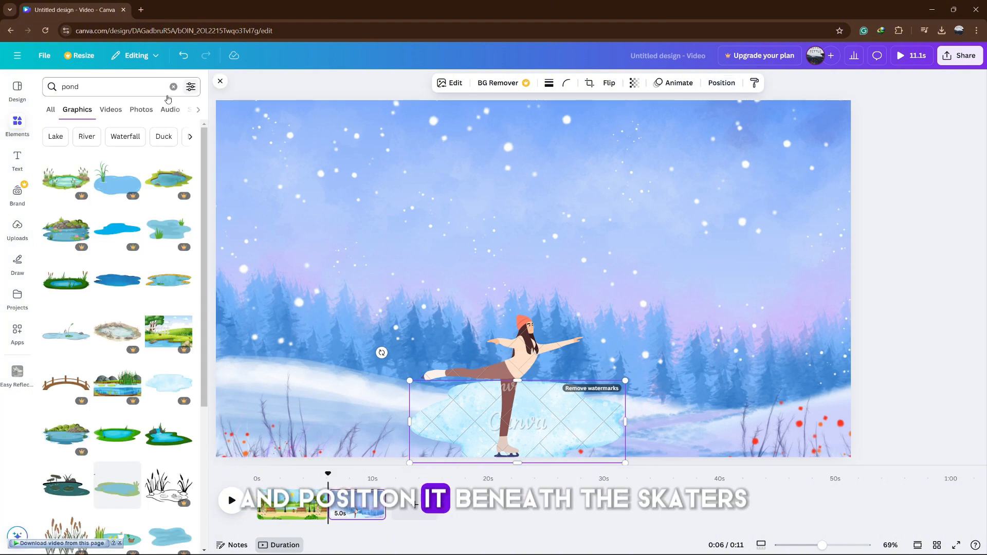
Search the graphics for snow, add an animated snowflake graphic, shrink it and spread several copies across the upper sky.
{"action": "left_click", "coordinate": [58, 90]}
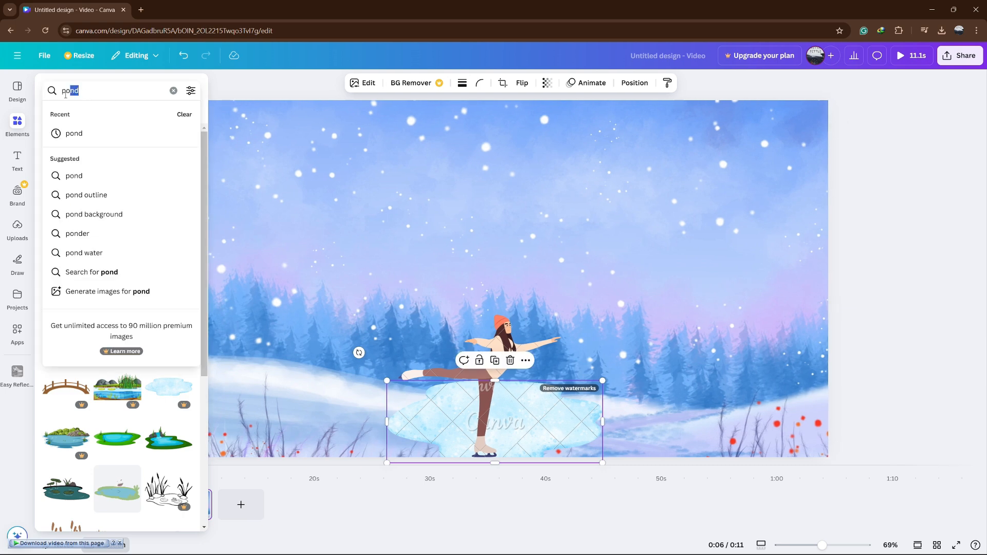
{"action": "type", "text": "snow"}
{"action": "key", "text": "Return"}
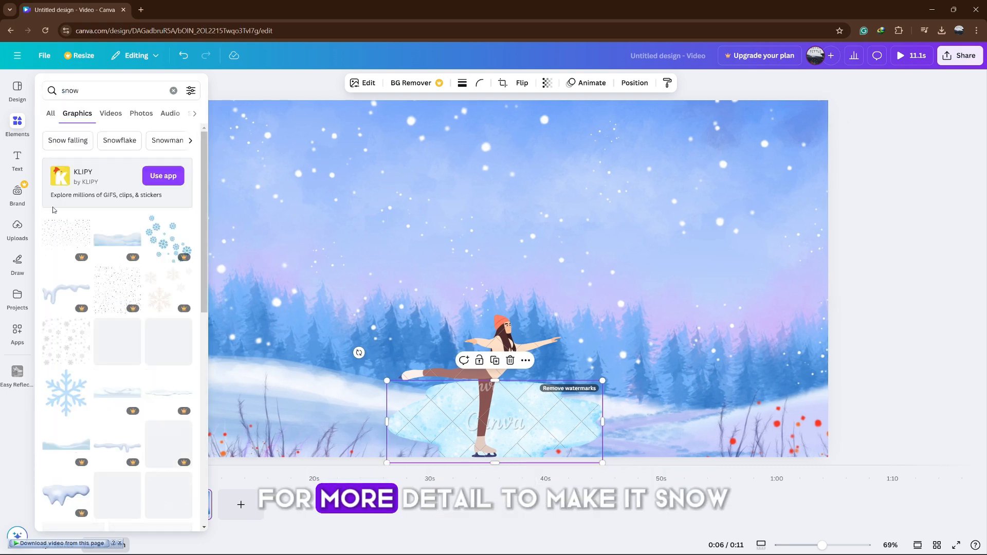
{"action": "left_click_drag", "start_coordinate": [132, 330], "coordinate": [486, 270]}
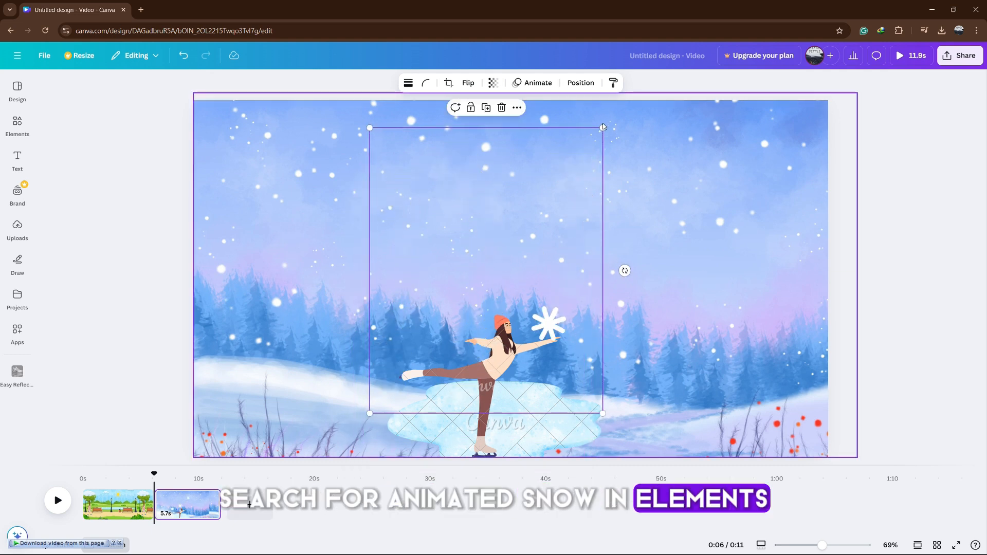
{"action": "left_click_drag", "start_coordinate": [602, 128], "coordinate": [407, 185]}
{"action": "left_click_drag", "start_coordinate": [406, 360], "coordinate": [573, 158]}
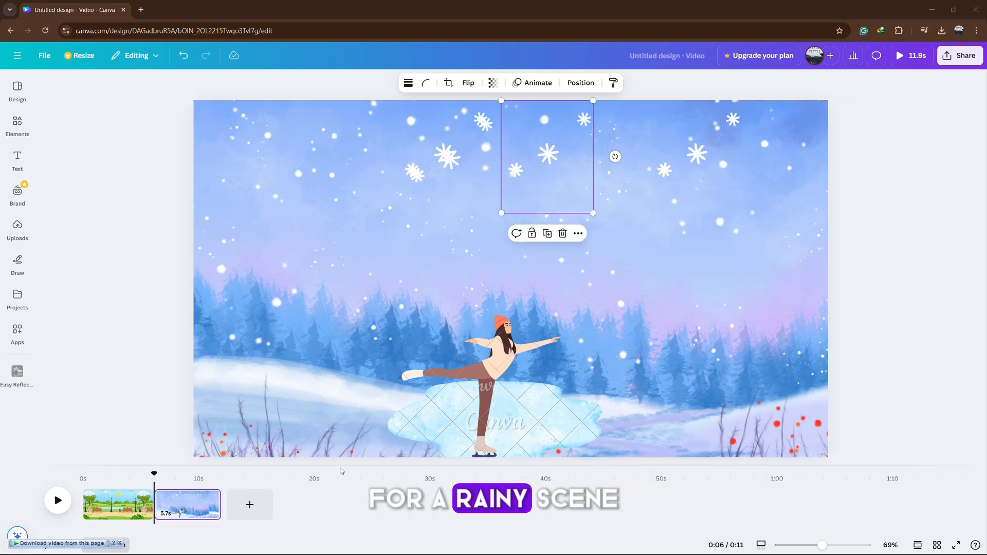
Add a third page and fill it with a green forest graphic containing a tree stump, found through landscape and forest searches.
{"action": "left_click", "coordinate": [250, 504]}
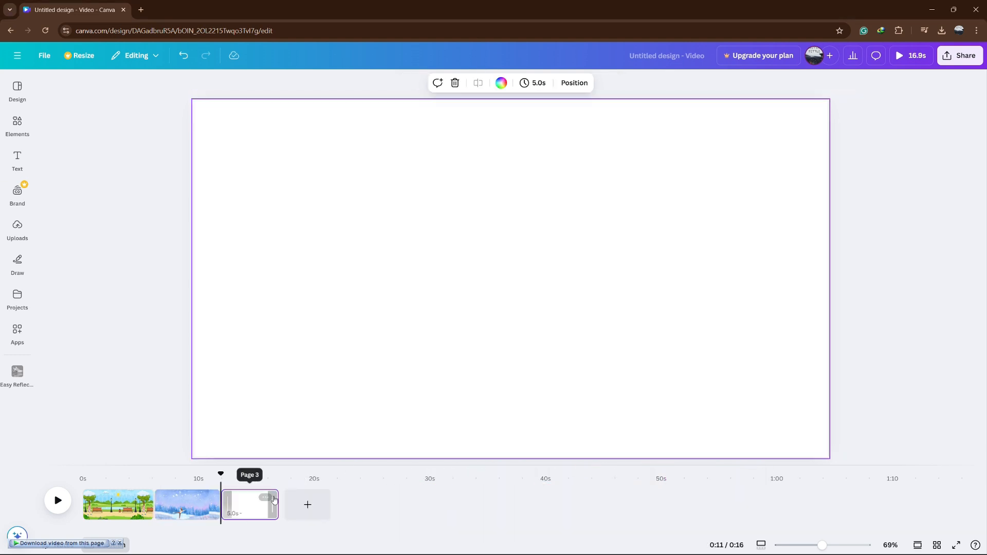
{"action": "left_click", "coordinate": [27, 137]}
{"action": "double_click", "coordinate": [72, 87]}
{"action": "type", "text": "landcaspe"}
{"action": "key", "text": "Return"}
{"action": "scroll", "coordinate": [126, 243], "scroll_direction": "down", "scroll_amount": 6}
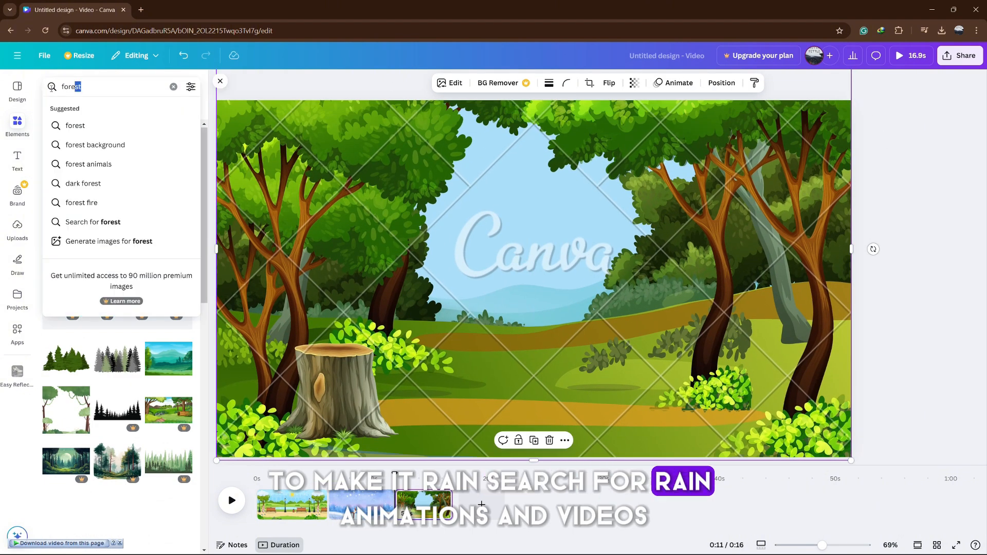
Search the graphics for rain and add the slanted rain streaks to the forest scene.
{"action": "type", "text": "rain"}
{"action": "key", "text": "Return"}
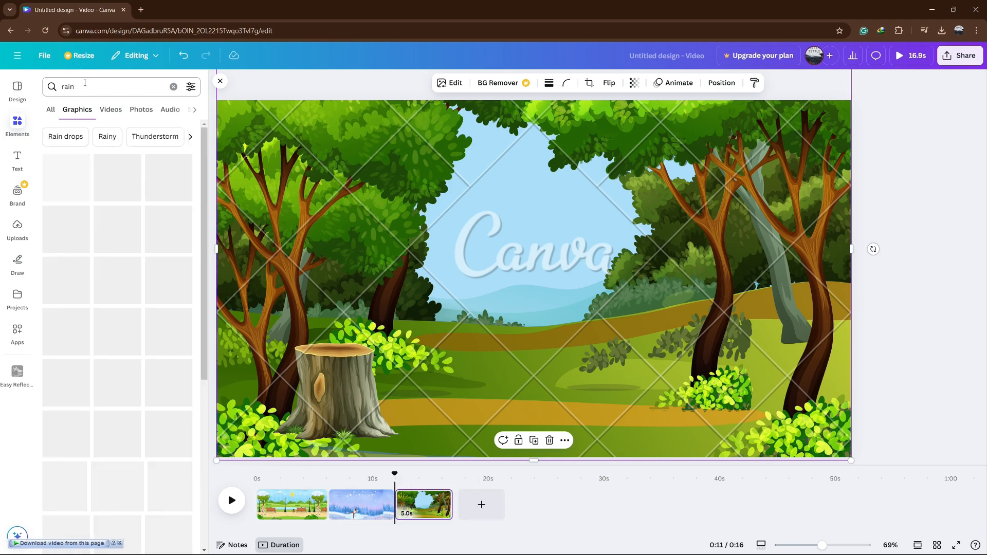
{"action": "left_click_drag", "start_coordinate": [383, 186], "coordinate": [384, 187]}
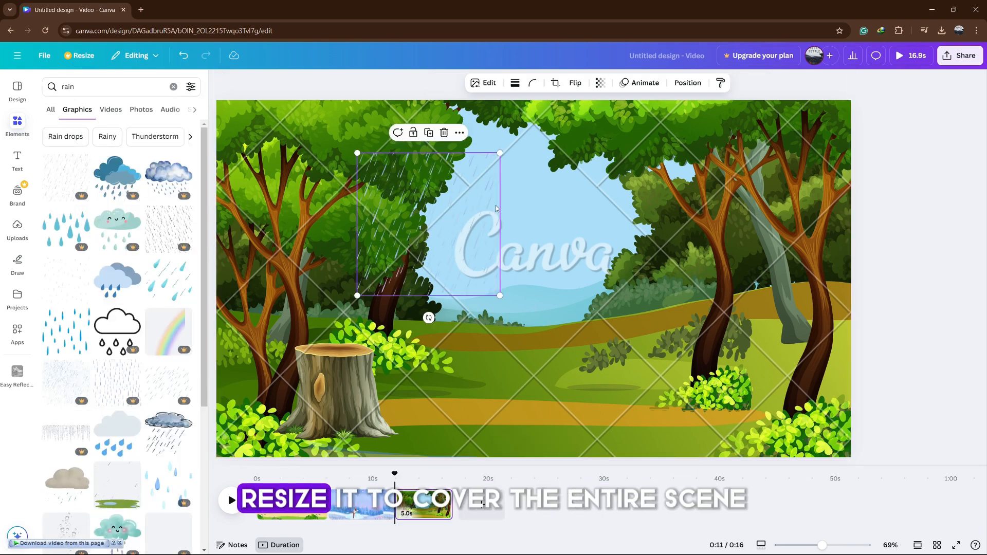
Enlarge the rain graphic to cover the entire forest scene and set its transparency to 33.
{"action": "left_click_drag", "start_coordinate": [498, 295], "coordinate": [574, 368]}
{"action": "left_click_drag", "start_coordinate": [517, 299], "coordinate": [789, 243]}
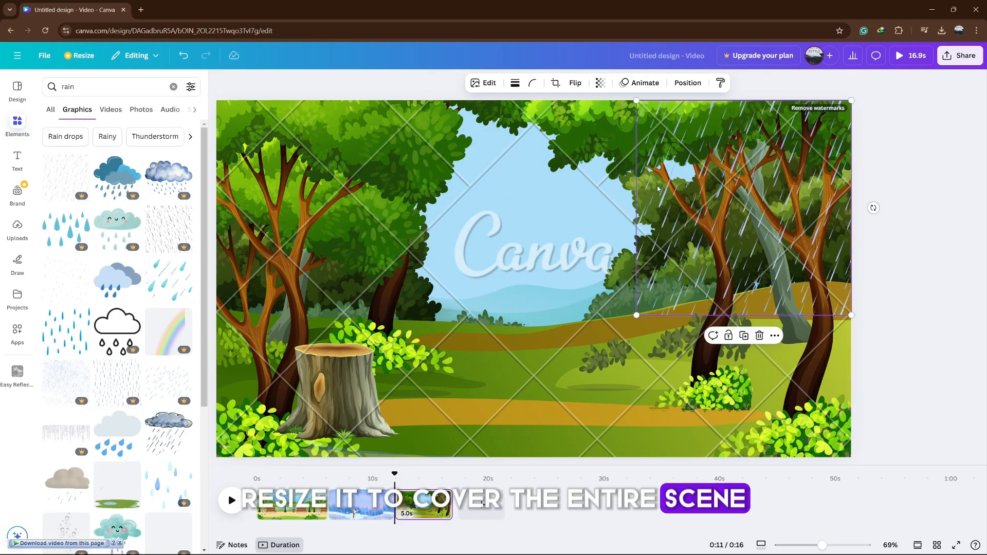
{"action": "left_click_drag", "start_coordinate": [635, 315], "coordinate": [1, 520]}
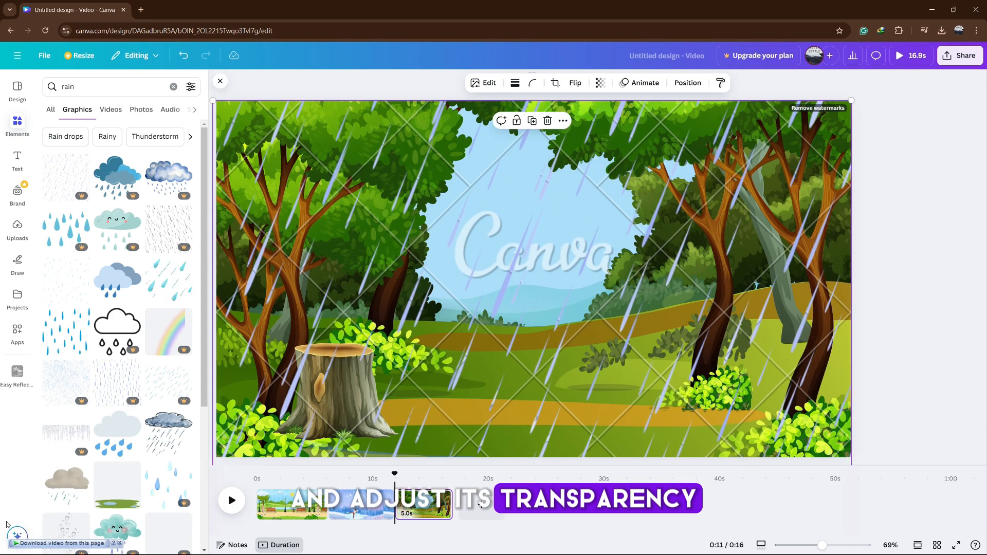
{"action": "left_click", "coordinate": [600, 83]}
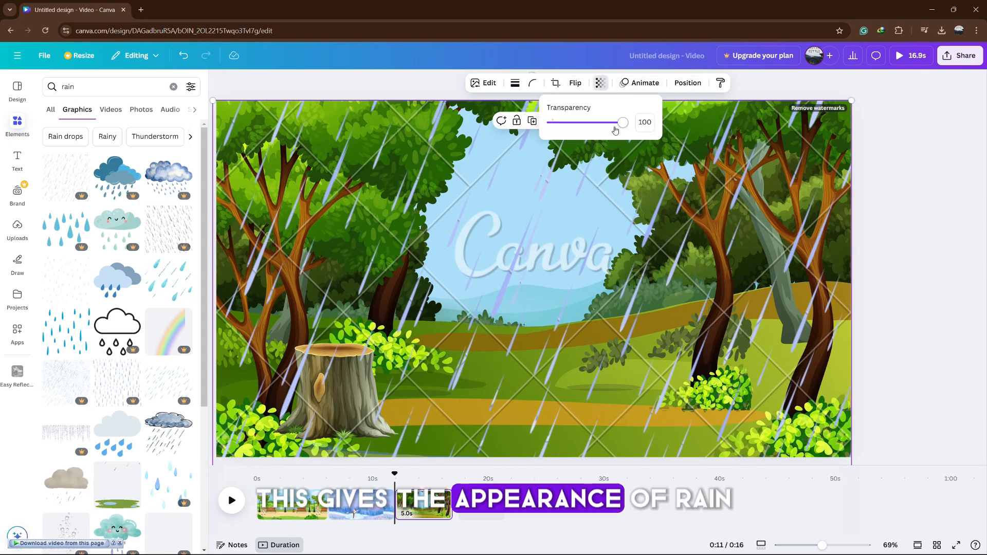
{"action": "left_click_drag", "start_coordinate": [615, 130], "coordinate": [576, 128]}
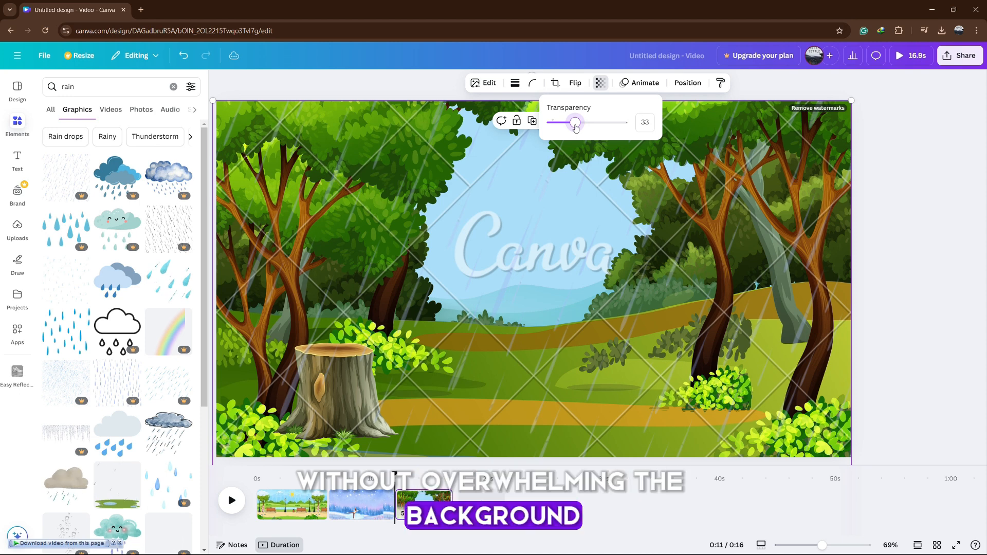
Search the graphics for birds, add the black flying flock, shrink it and place it over the trees at the scene's upper left.
{"action": "left_click", "coordinate": [64, 88]}
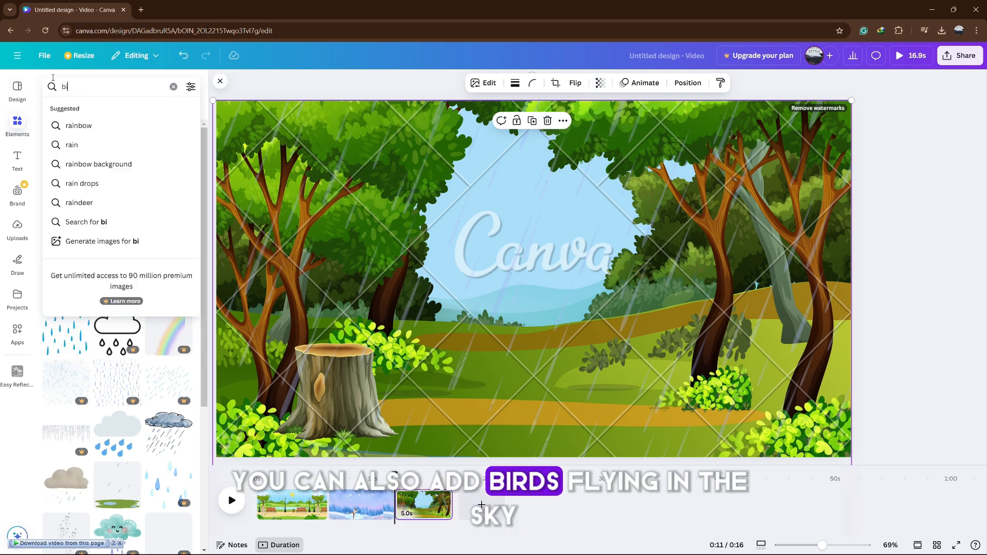
{"action": "type", "text": "birds"}
{"action": "key", "text": "Return"}
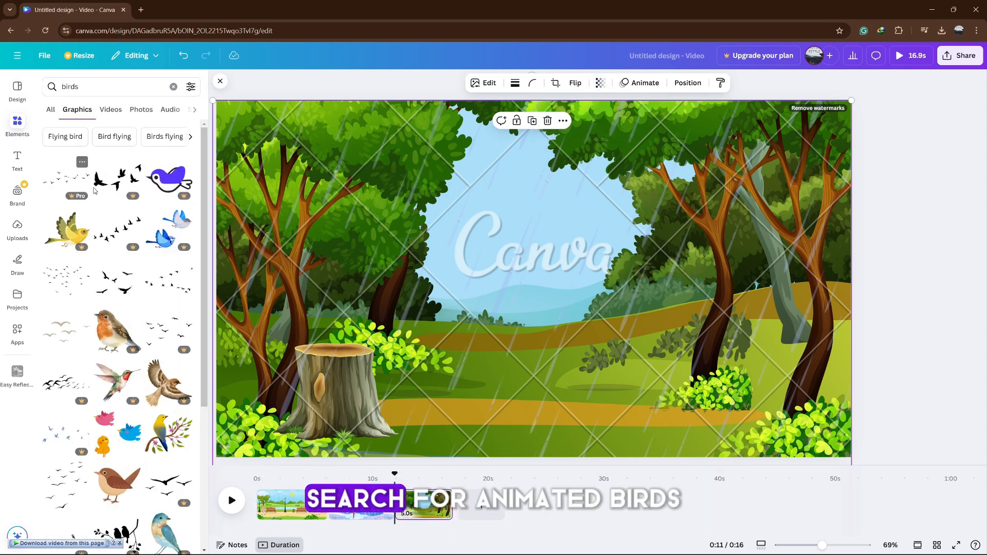
{"action": "left_click_drag", "start_coordinate": [296, 203], "coordinate": [551, 200]}
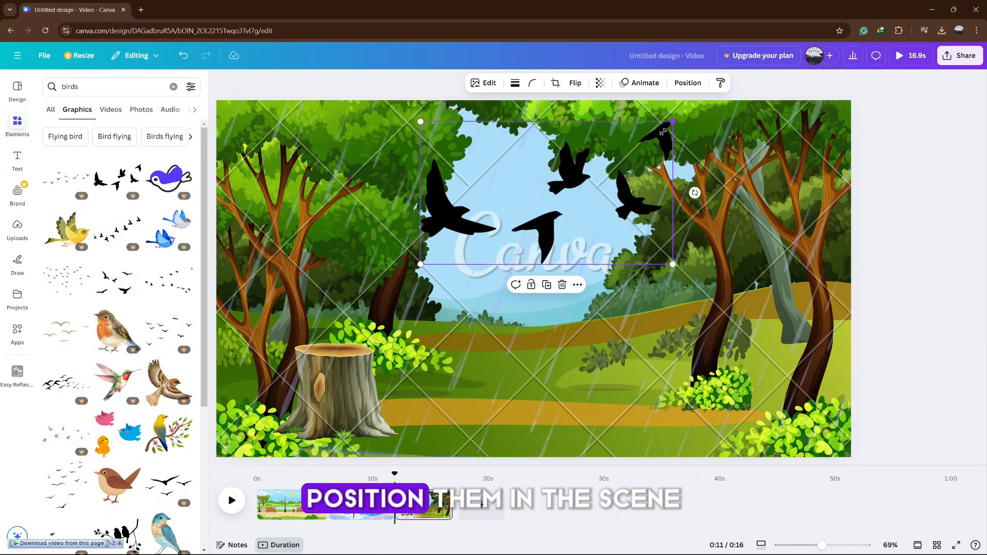
{"action": "left_click_drag", "start_coordinate": [673, 122], "coordinate": [498, 205]}
{"action": "left_click_drag", "start_coordinate": [466, 239], "coordinate": [329, 144]}
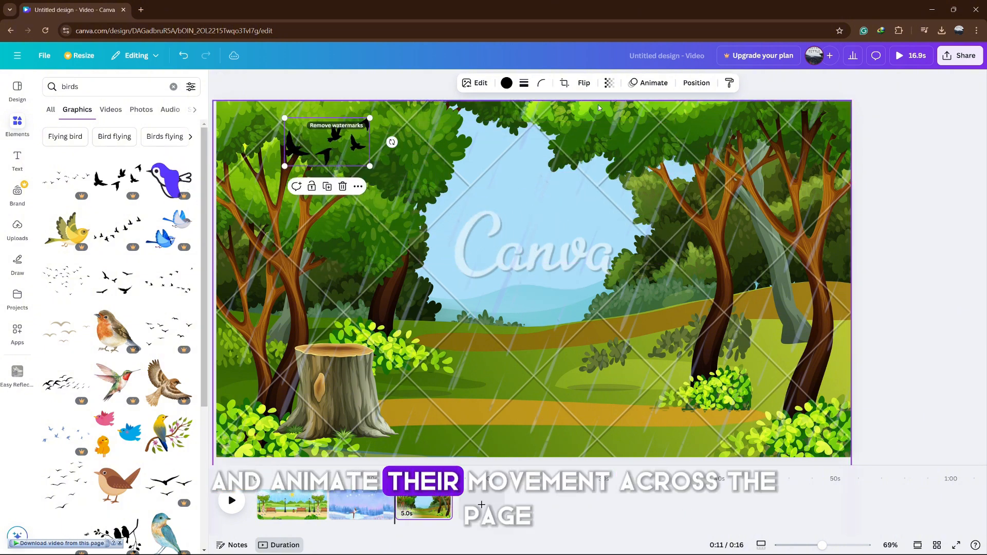
Look over the animation options for the flock of birds.
{"action": "left_click", "coordinate": [654, 84]}
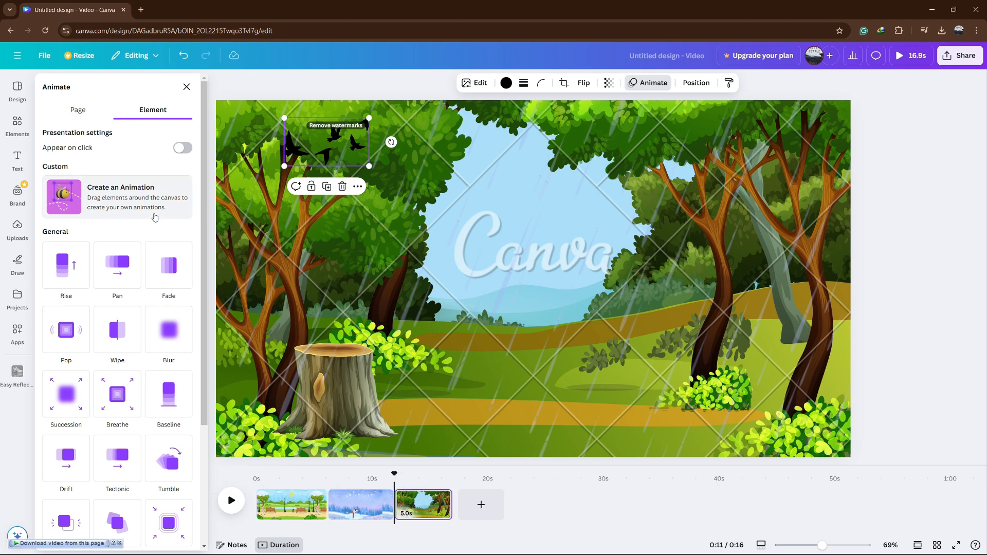
{"action": "left_click", "coordinate": [186, 88]}
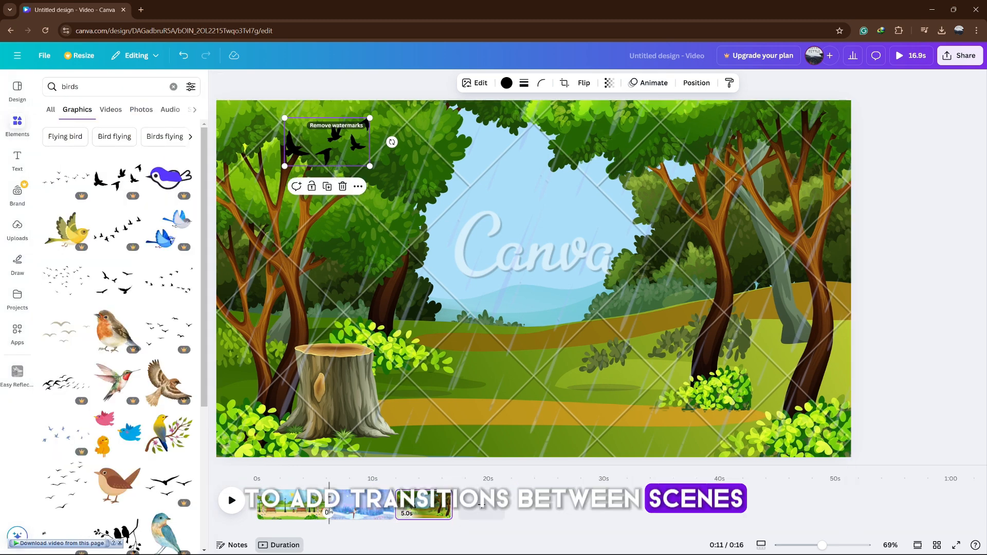
Add a Dissolve transition between the first and second pages and a 1.4-second Color Wipe between the second and third.
{"action": "left_click", "coordinate": [328, 513]}
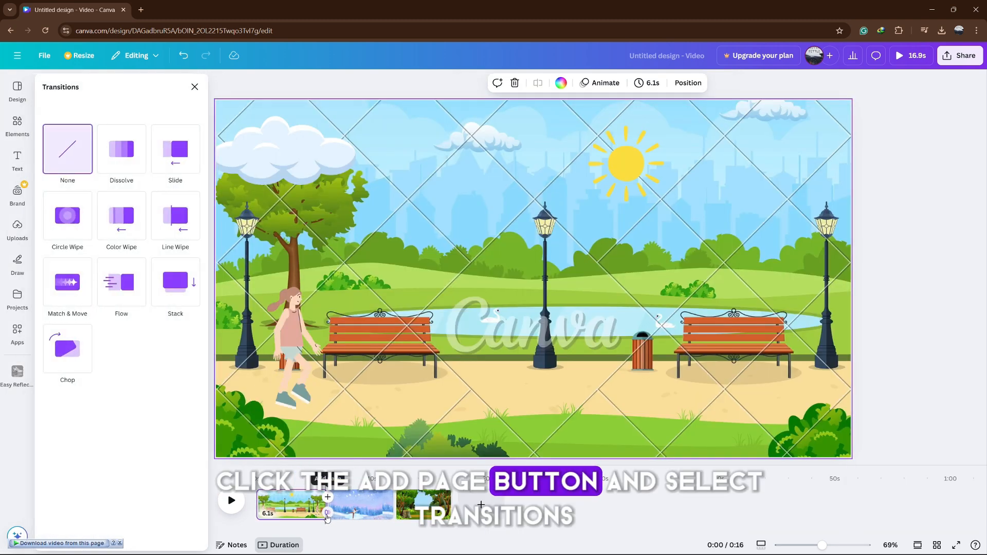
{"action": "left_click", "coordinate": [118, 139]}
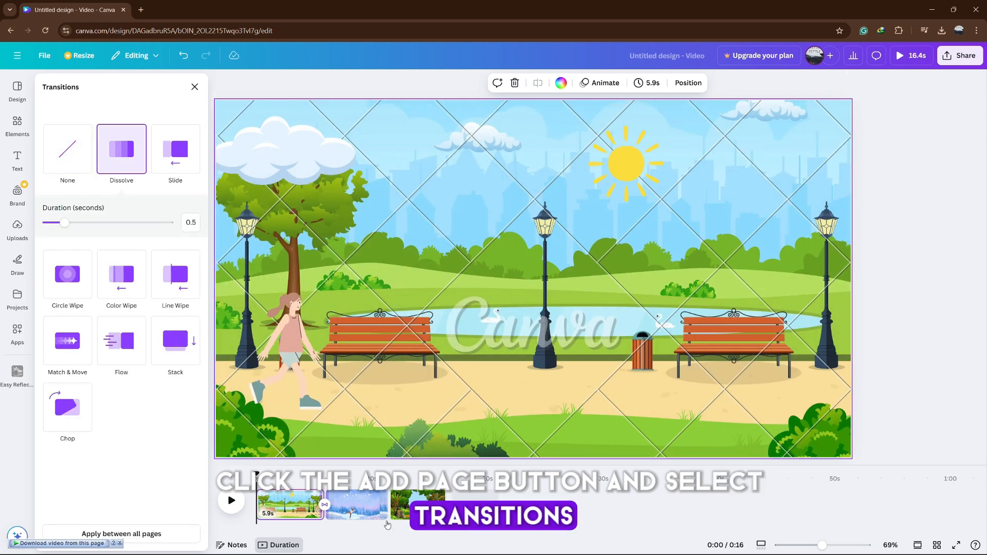
{"action": "left_click", "coordinate": [389, 505]}
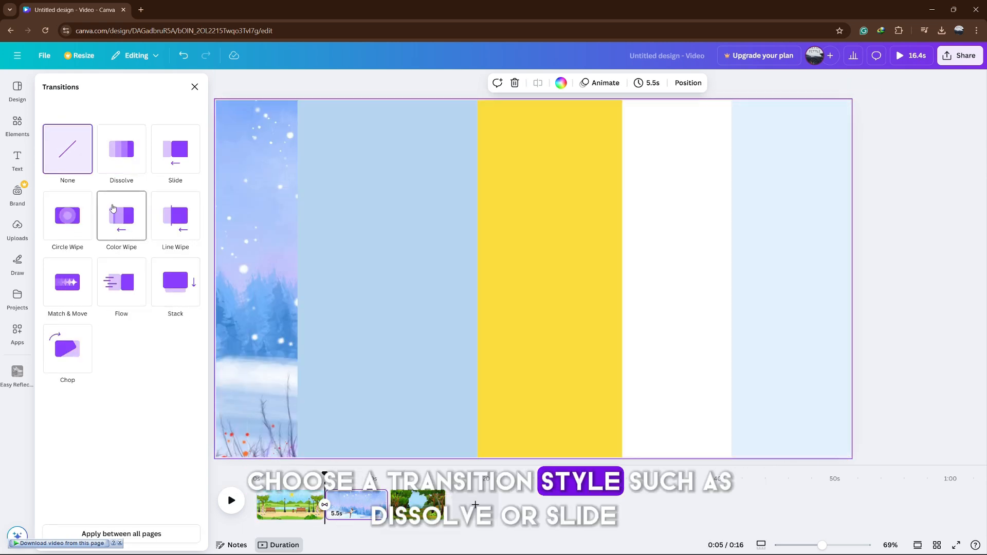
{"action": "left_click", "coordinate": [113, 209]}
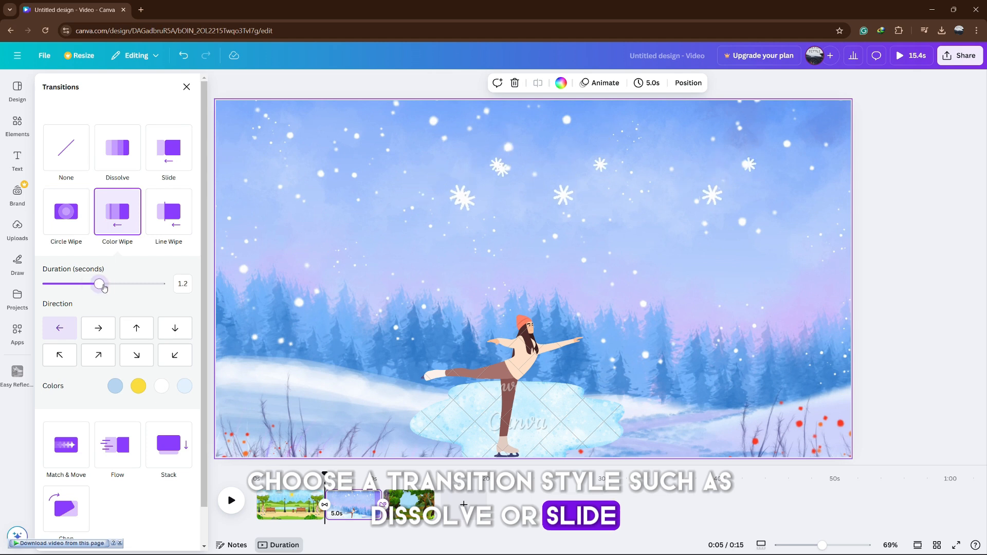
{"action": "left_click_drag", "start_coordinate": [103, 287], "coordinate": [111, 288]}
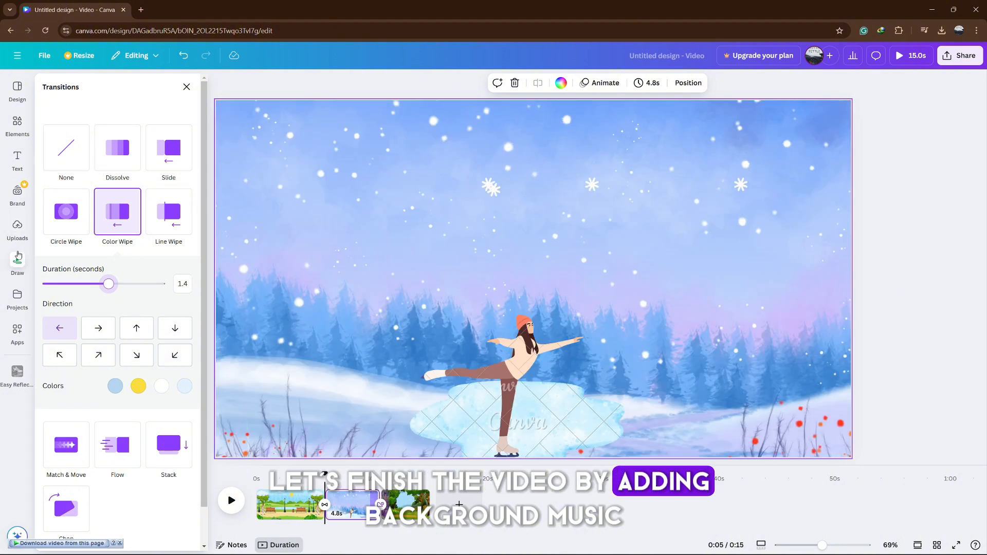
Place the uploaded Lifting Dreams audio track on the timeline beneath the scenes, from the start of the video.
{"action": "left_click", "coordinate": [17, 229]}
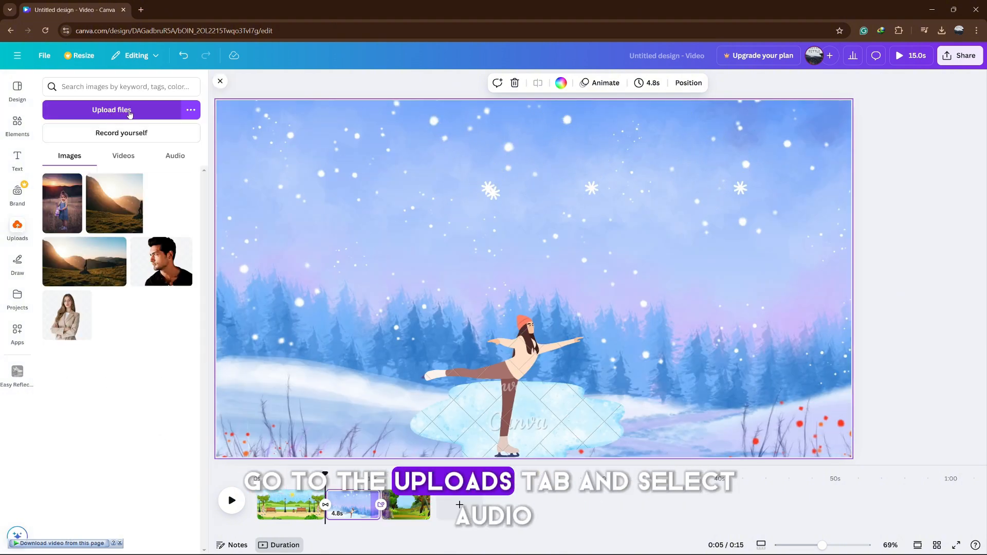
{"action": "left_click", "coordinate": [175, 155]}
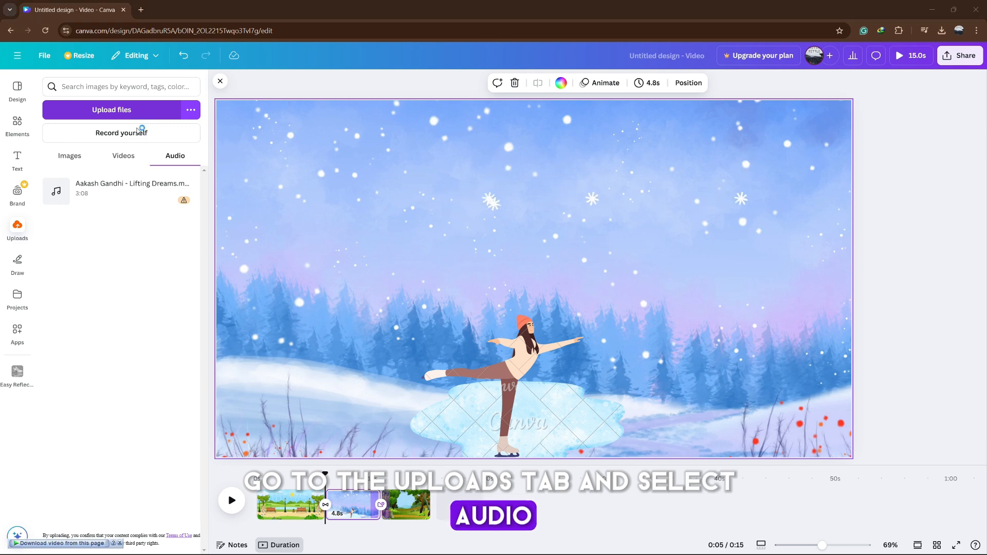
{"action": "left_click", "coordinate": [461, 259]}
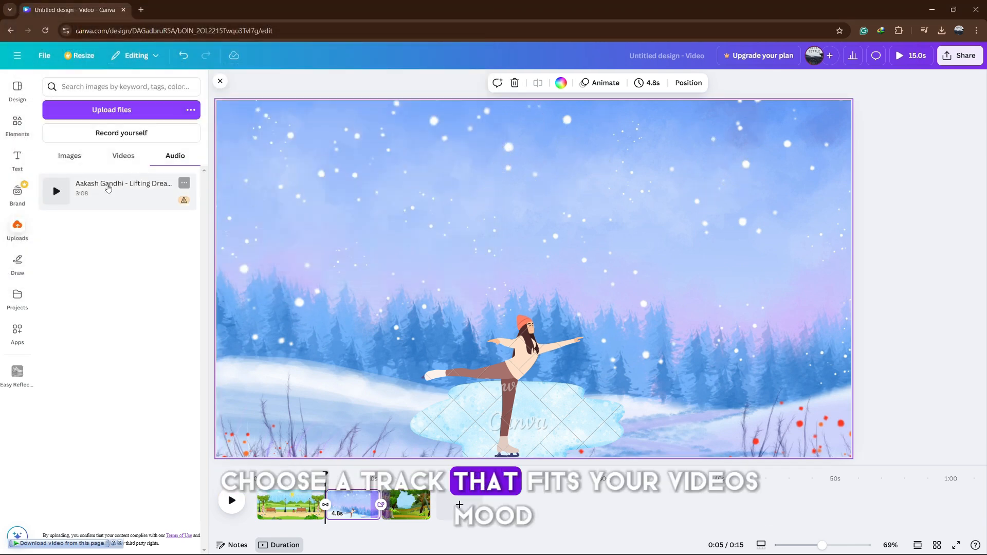
{"action": "left_click_drag", "start_coordinate": [119, 187], "coordinate": [319, 509]}
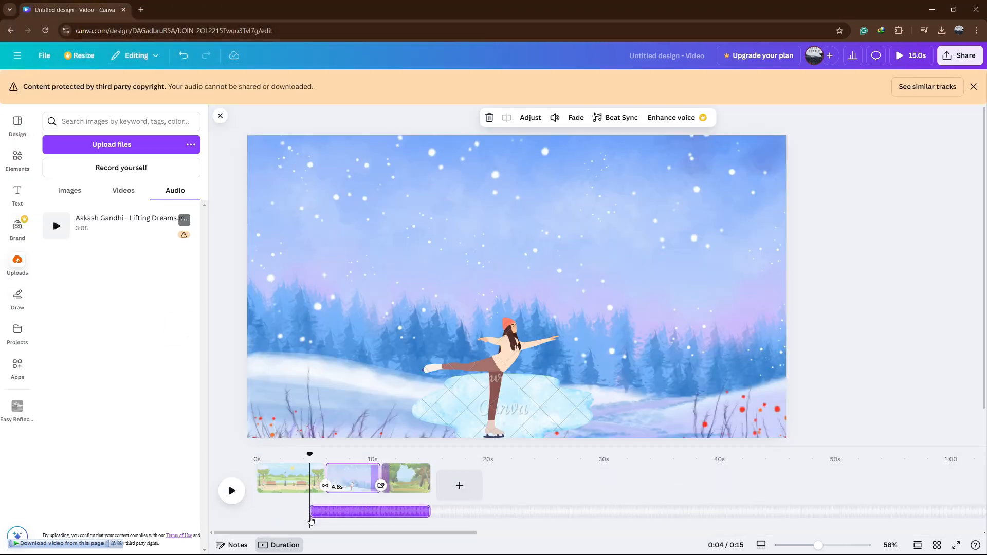
Set the music track's volume to 14.
{"action": "right_click", "coordinate": [314, 510]}
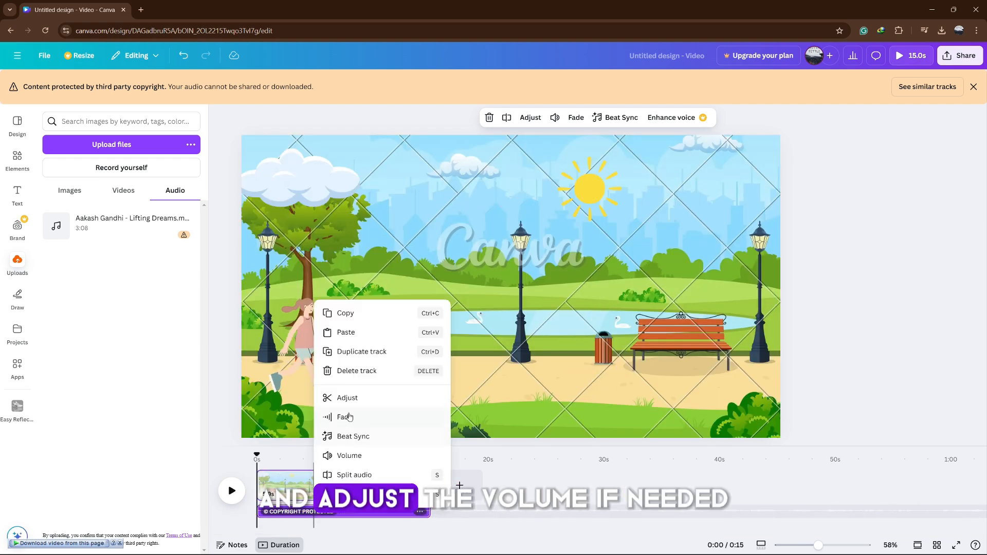
{"action": "left_click", "coordinate": [354, 457]}
{"action": "left_click_drag", "start_coordinate": [509, 176], "coordinate": [485, 175]}
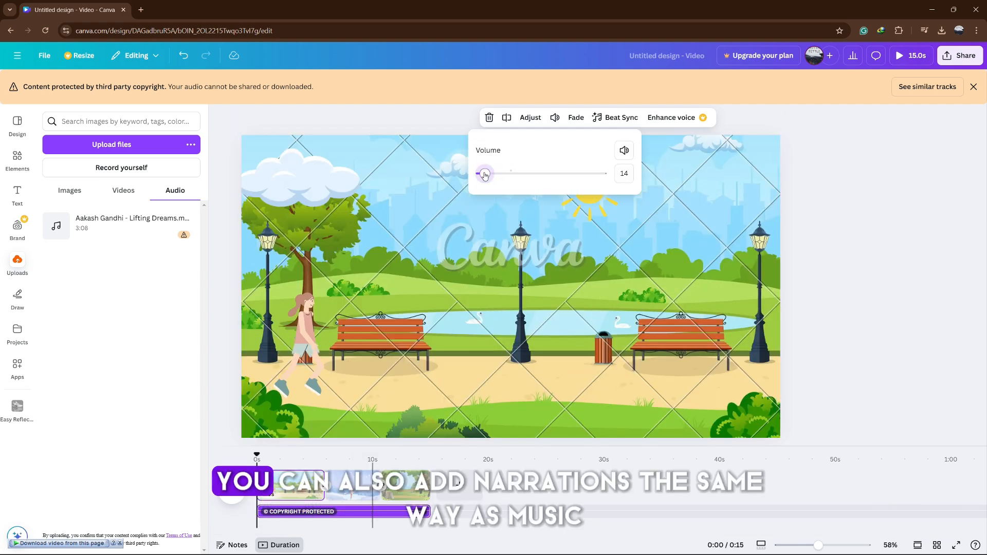
{"action": "left_click", "coordinate": [440, 515]}
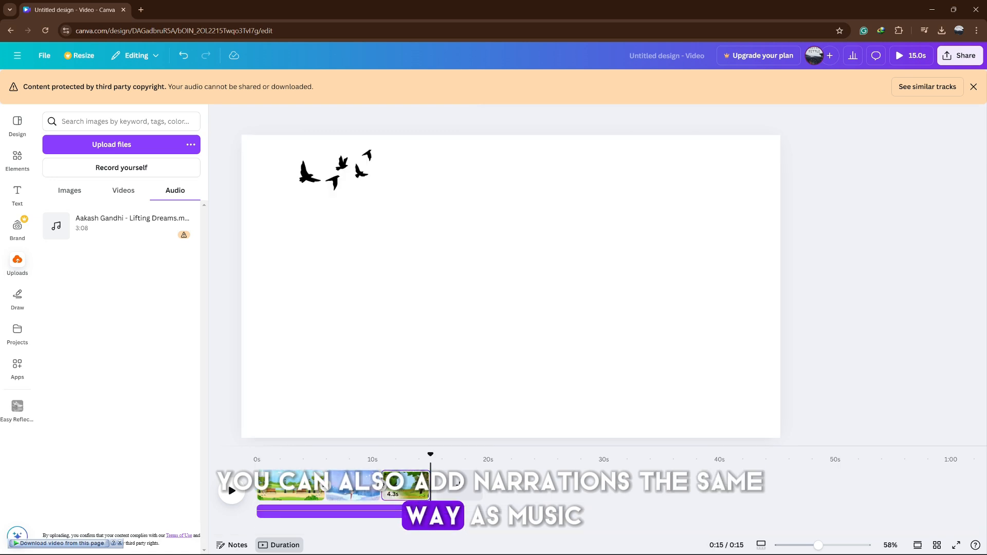
{"action": "left_click", "coordinate": [422, 512]}
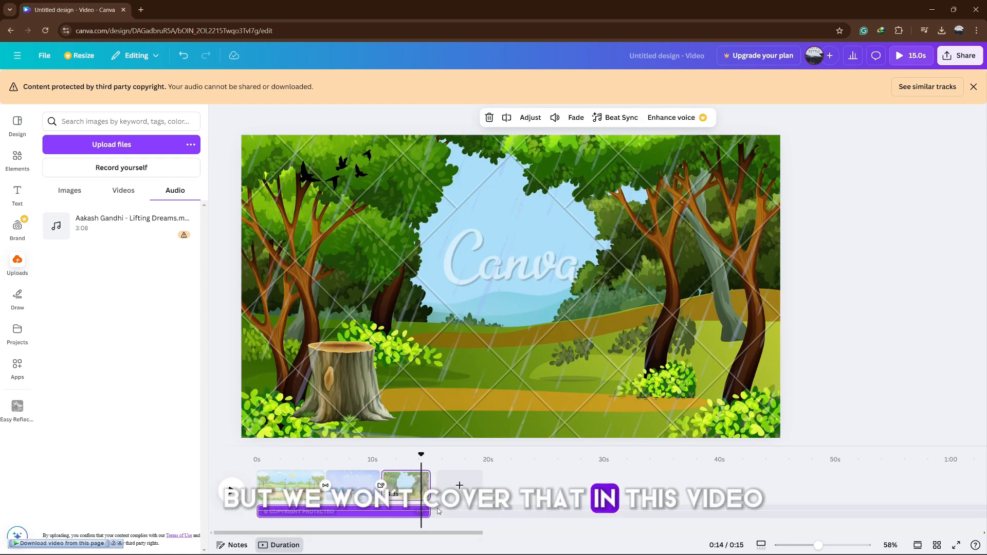
Open the design's download settings and choose MP4 Video as the file type.
{"action": "left_click", "coordinate": [940, 62]}
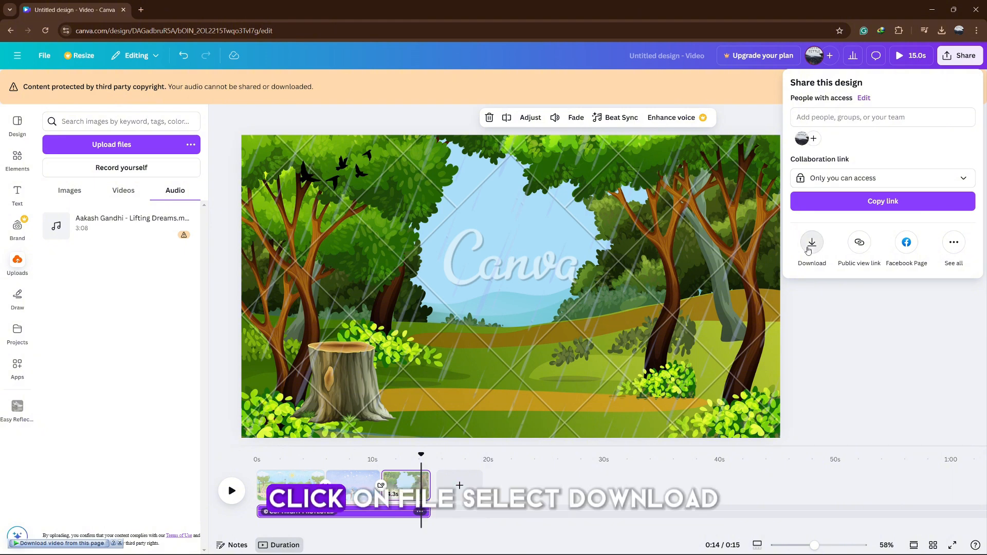
{"action": "left_click", "coordinate": [809, 250]}
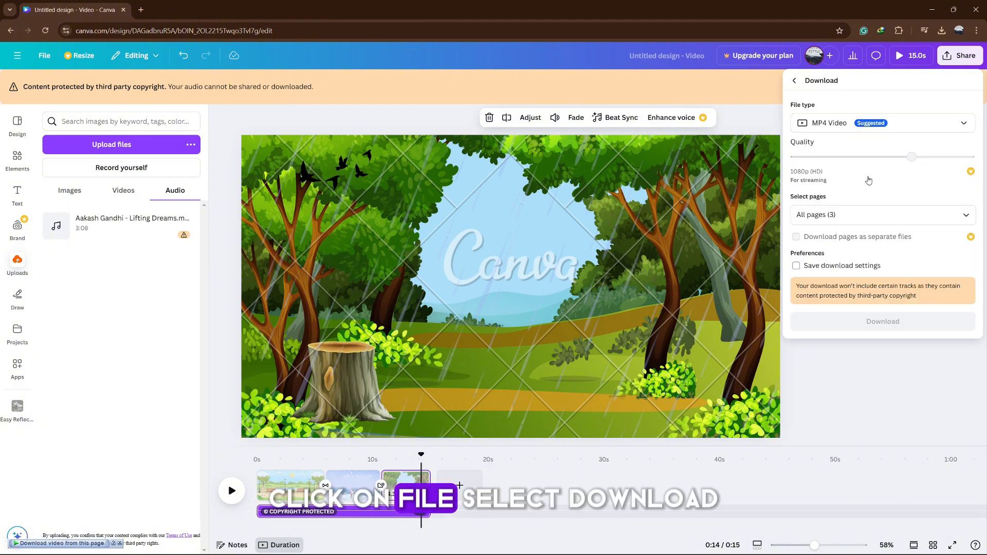
{"action": "left_click", "coordinate": [863, 129]}
{"action": "left_click", "coordinate": [833, 289]}
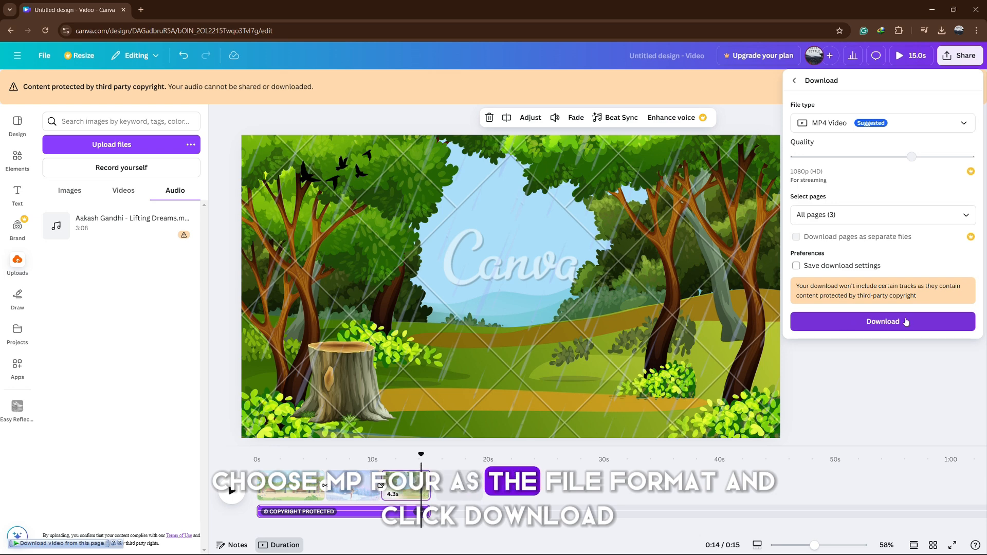